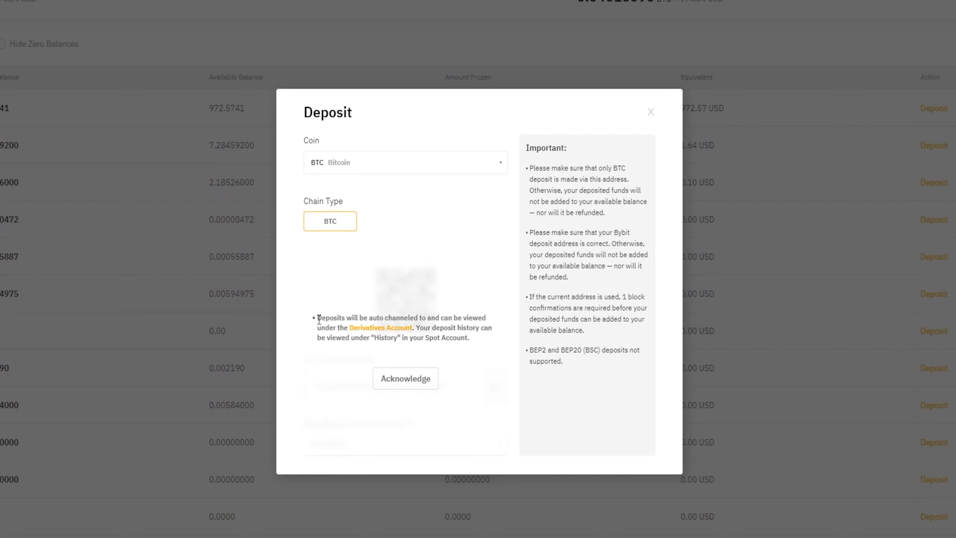
left_click_drag(319, 320, 492, 338)
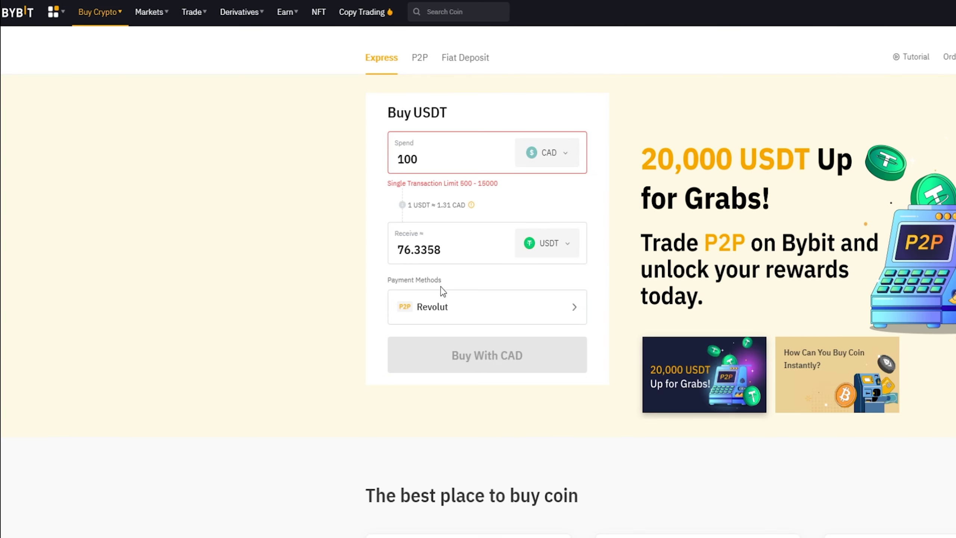
left_click_drag(442, 291, 380, 281)
left_click(456, 279)
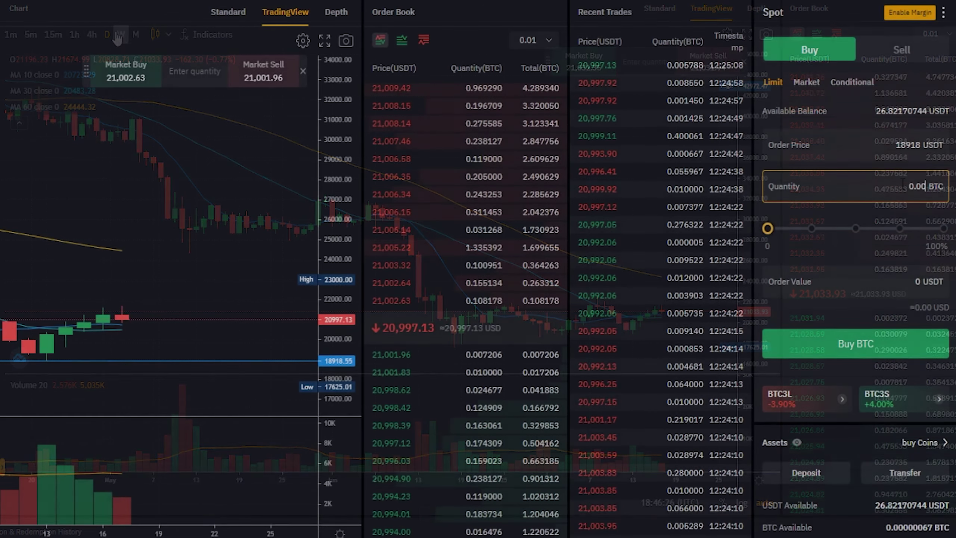
Step: Set the BTC limit buy order's quantity to 0.0001 BTC, and adjust the order size with the percentage slider
type("0001")
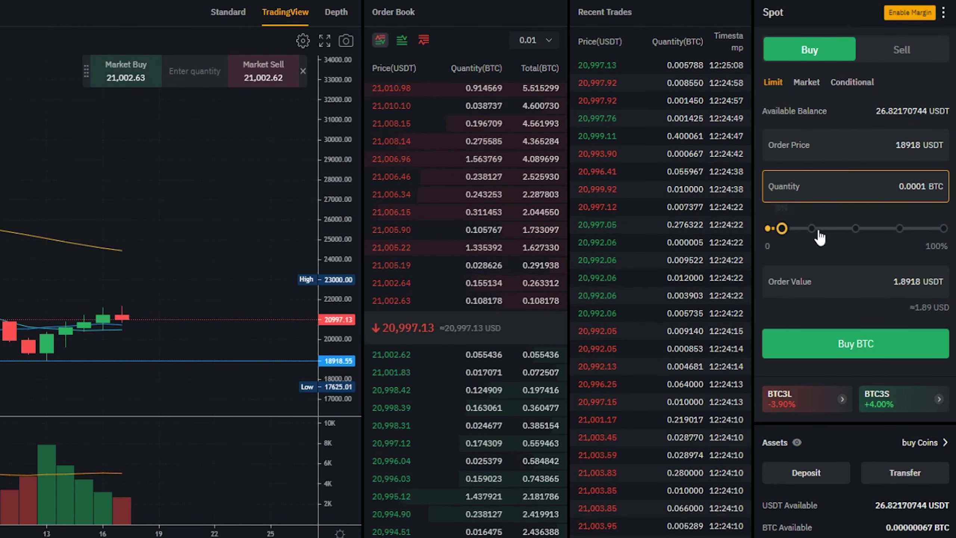
left_click_drag(781, 228, 859, 240)
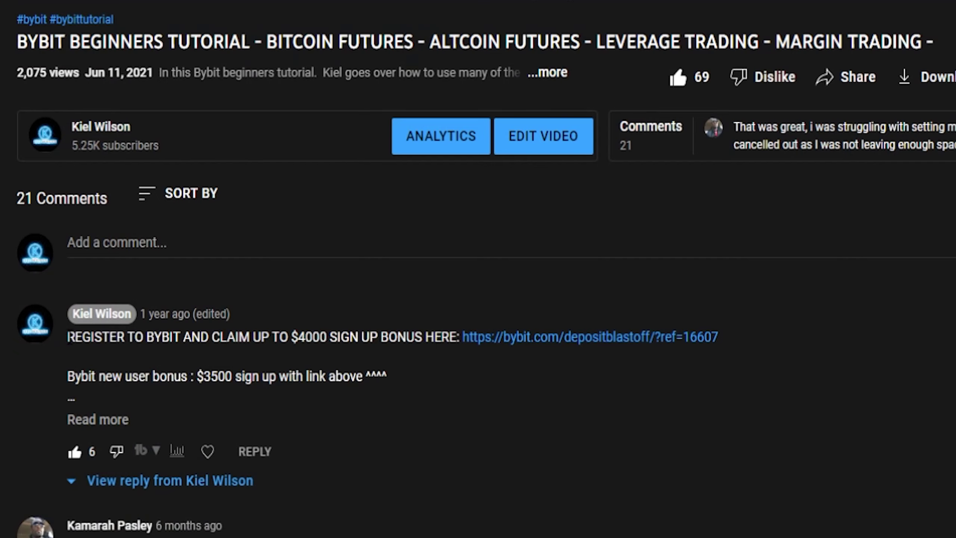
left_click_drag(68, 337, 722, 344)
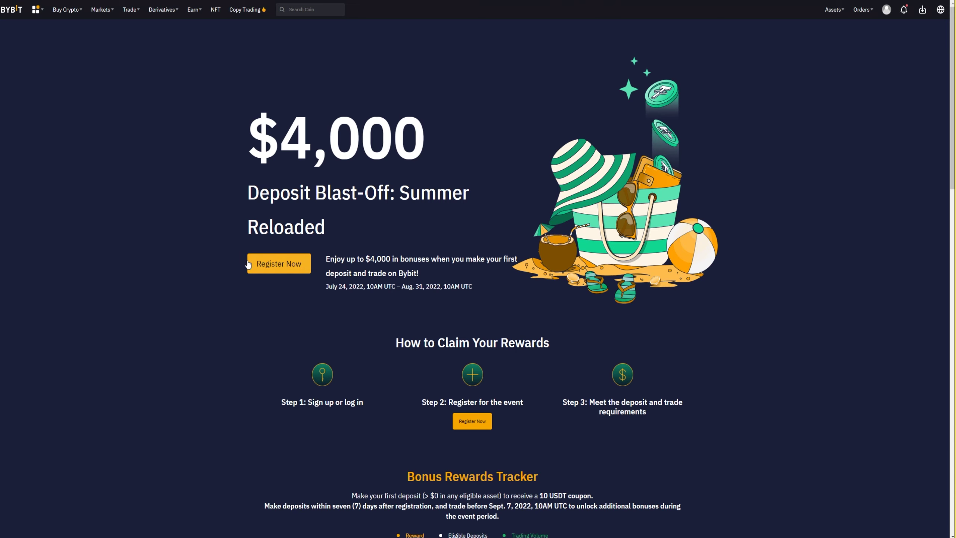
left_click_drag(325, 259, 500, 282)
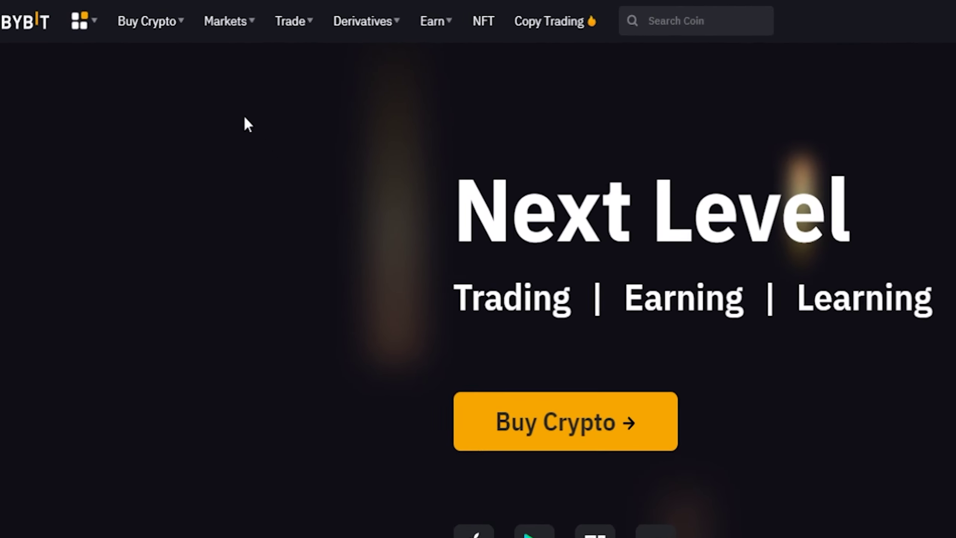
Step: Open the Express crypto purchase page and choose Credit Card as the payment method for buying USDT with CAD
mouse_move(150, 26)
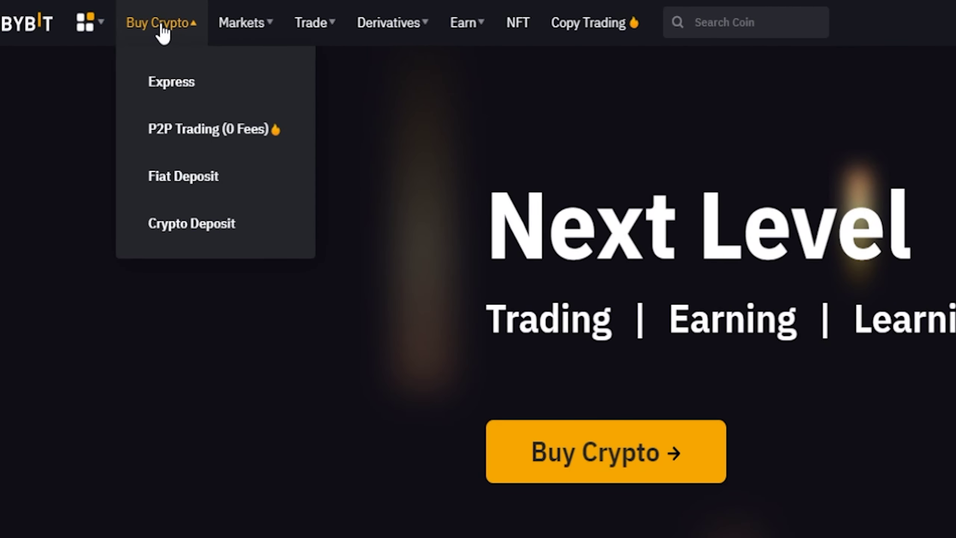
left_click(169, 85)
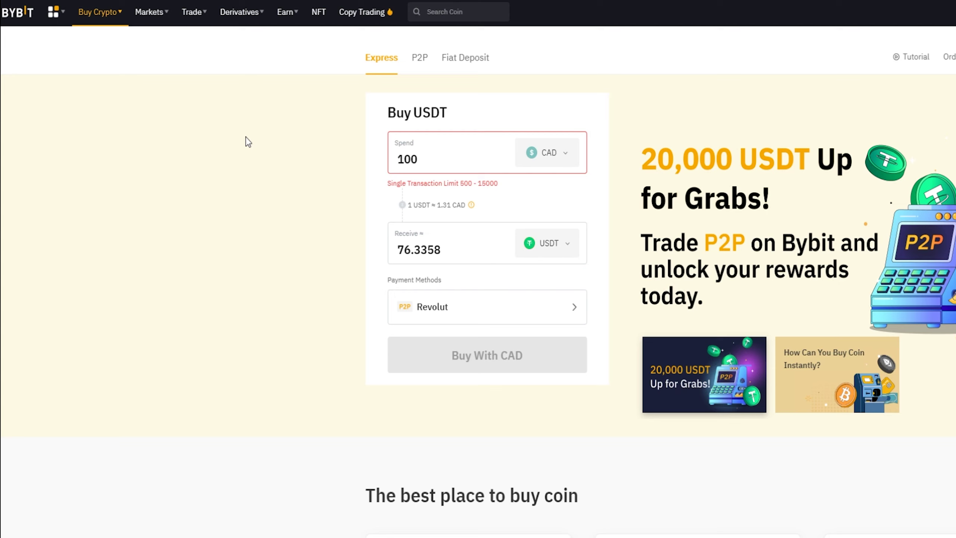
left_click_drag(444, 280, 397, 278)
left_click(438, 306)
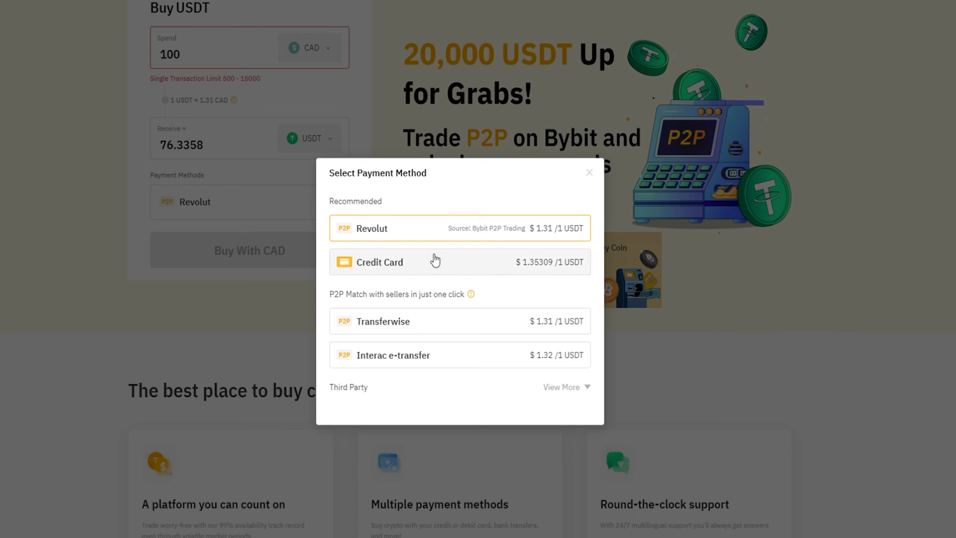
left_click_drag(329, 295, 373, 296)
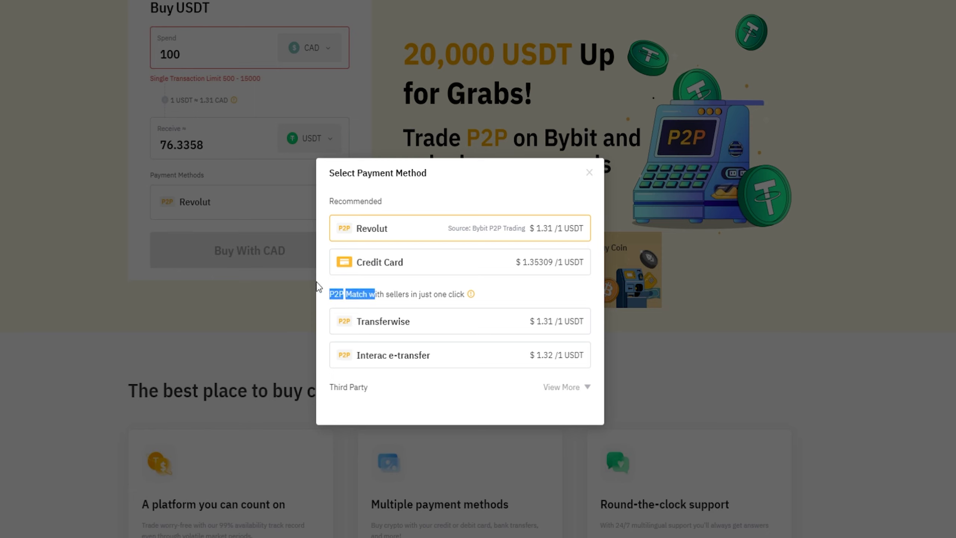
left_click(491, 297)
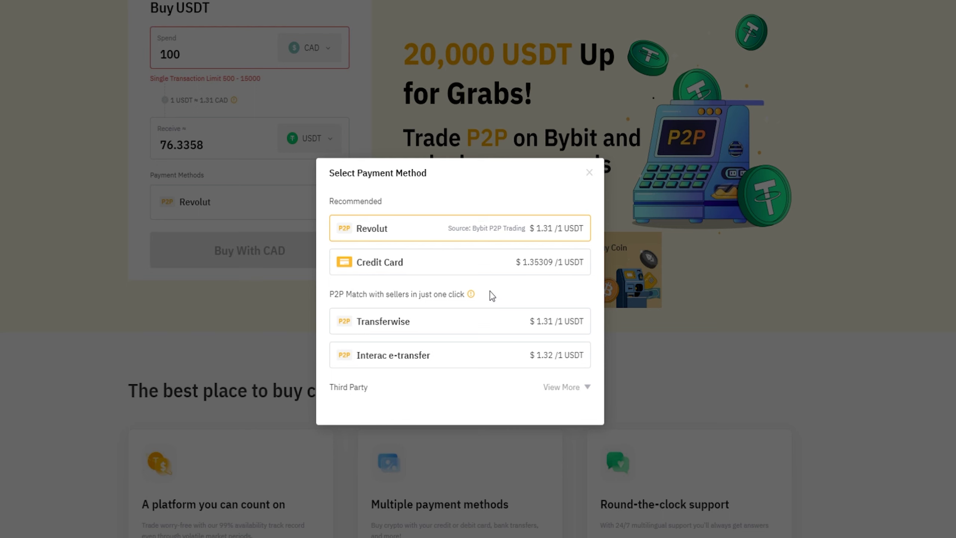
left_click(477, 266)
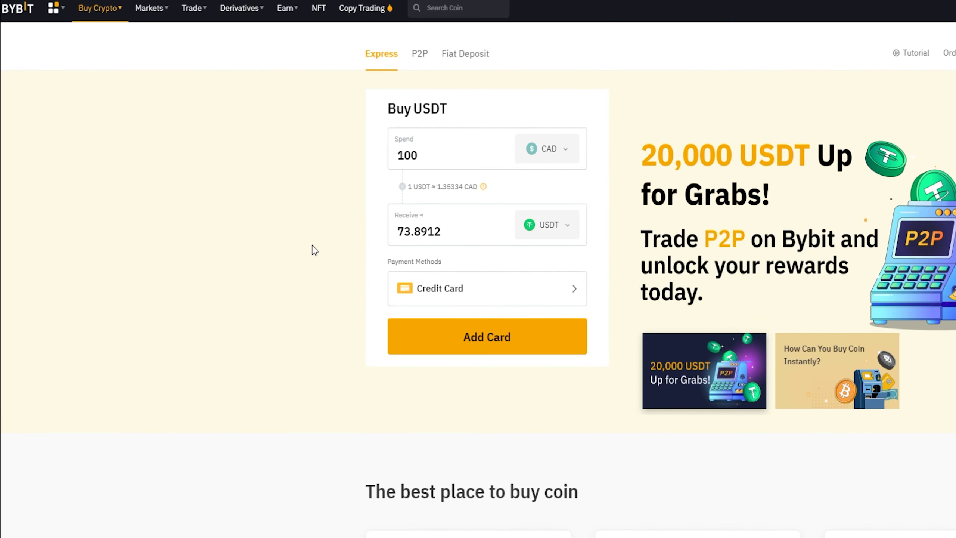
Step: Start adding a new card, agree to Bybit's terms, and continue to the card details form
left_click(491, 337)
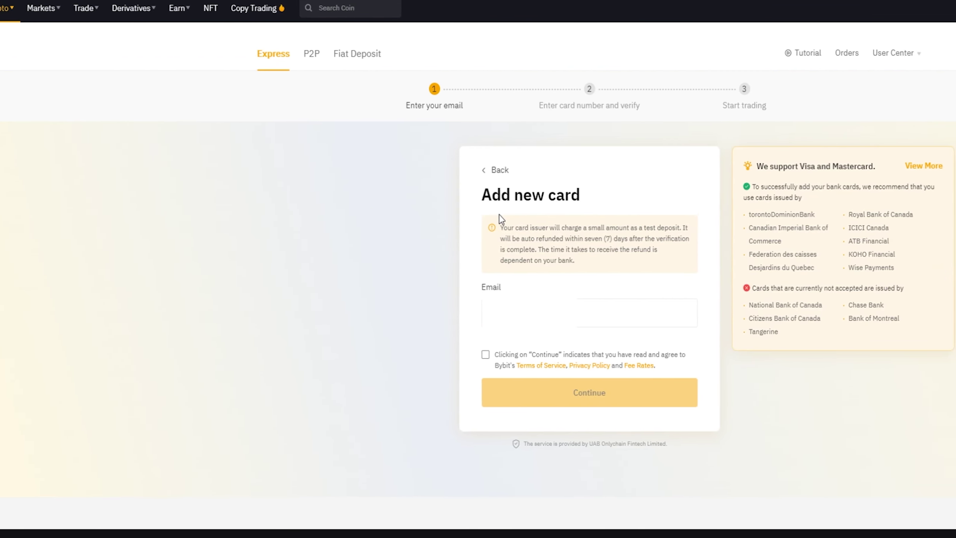
left_click_drag(378, 229, 570, 250)
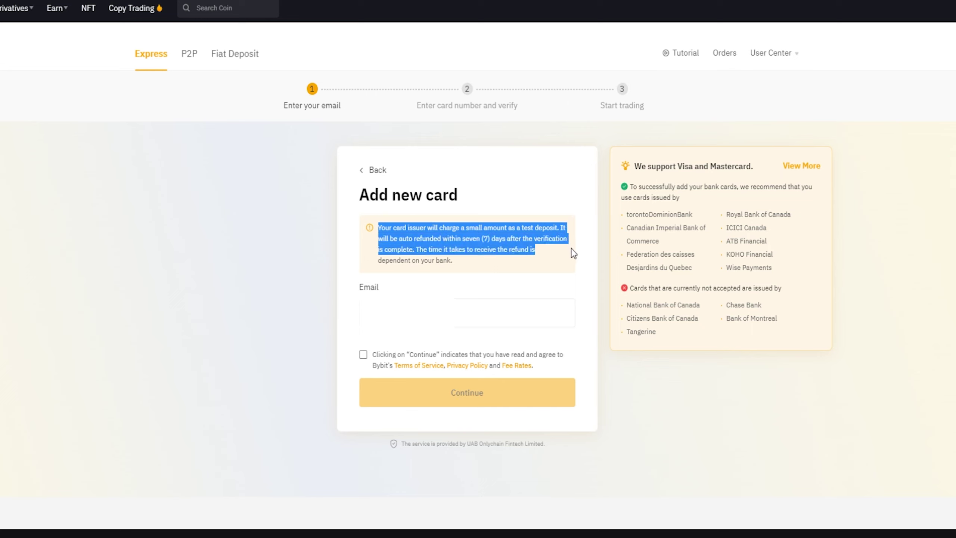
left_click_drag(574, 253, 571, 266)
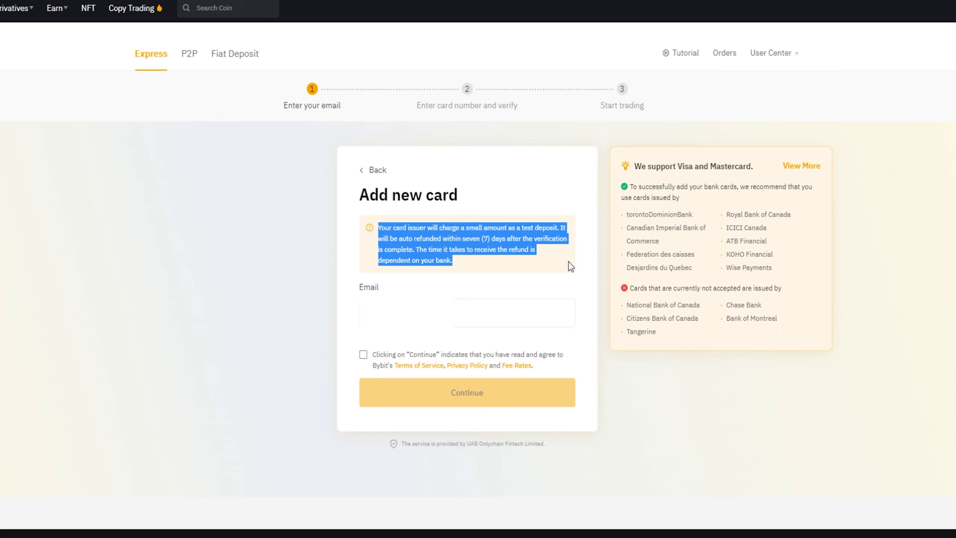
left_click(374, 277)
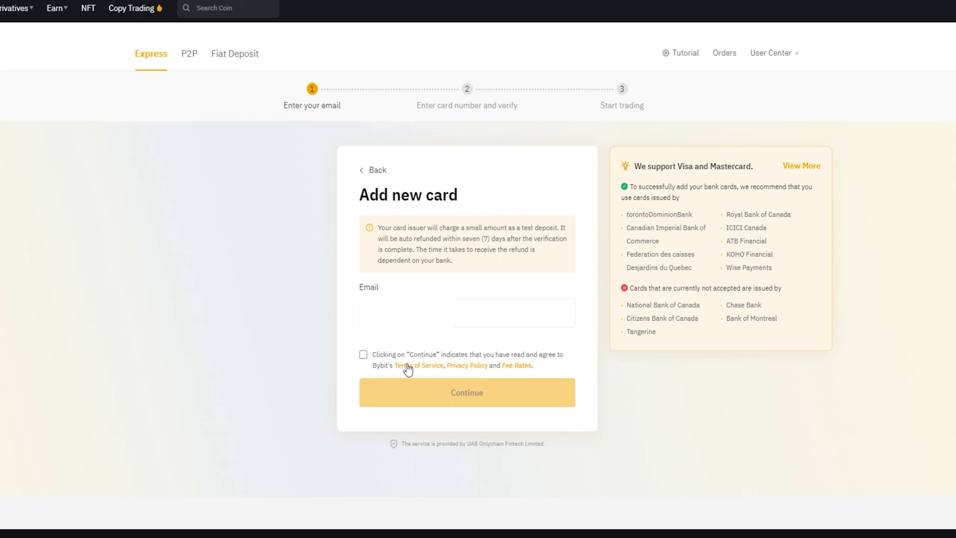
left_click(363, 355)
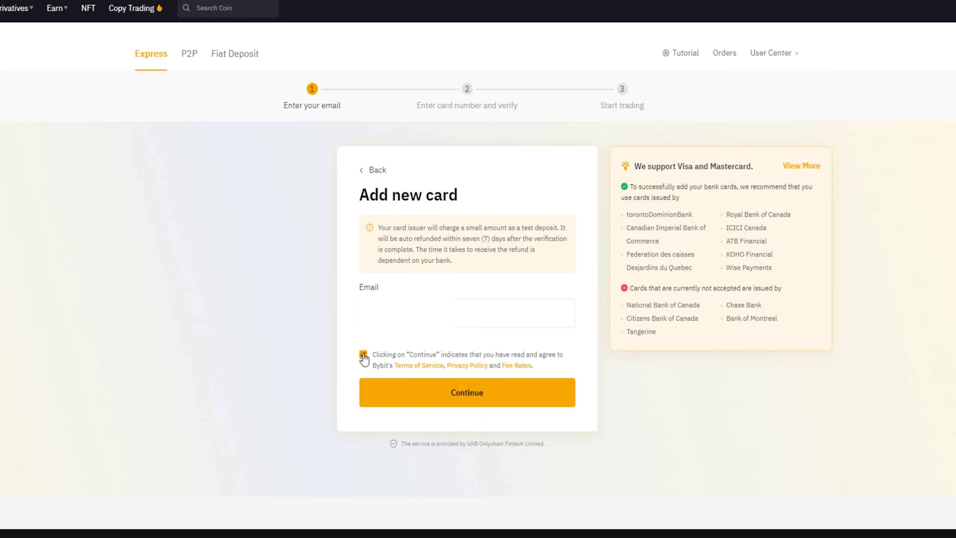
left_click(437, 393)
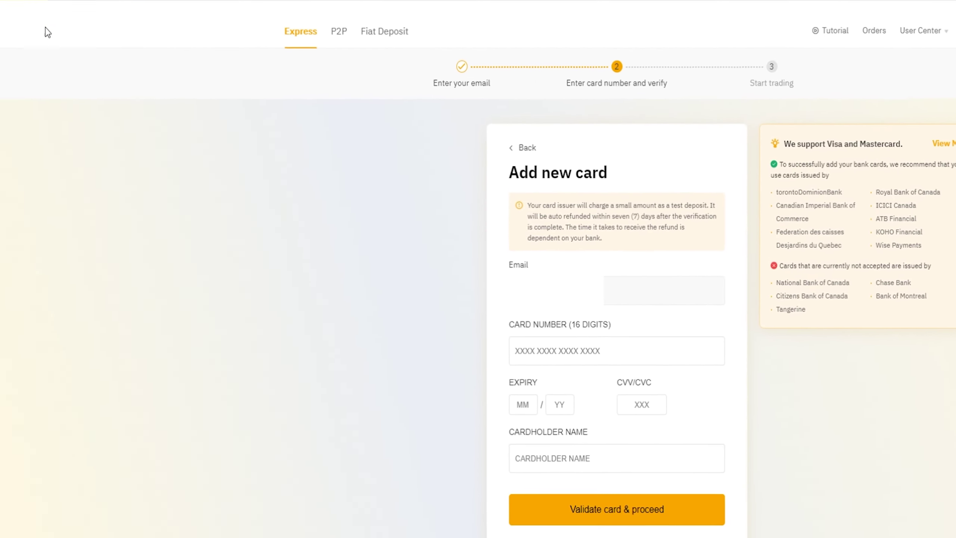
Step: Return to the Express purchase page and set the amount to spend to 200 CAD
mouse_move(101, 23)
left_click(105, 50)
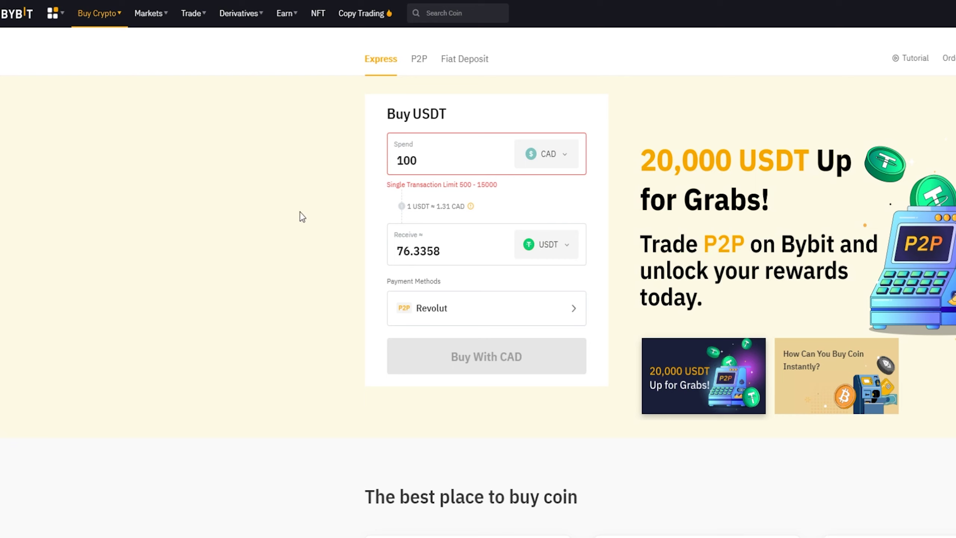
left_click_drag(438, 160, 380, 167)
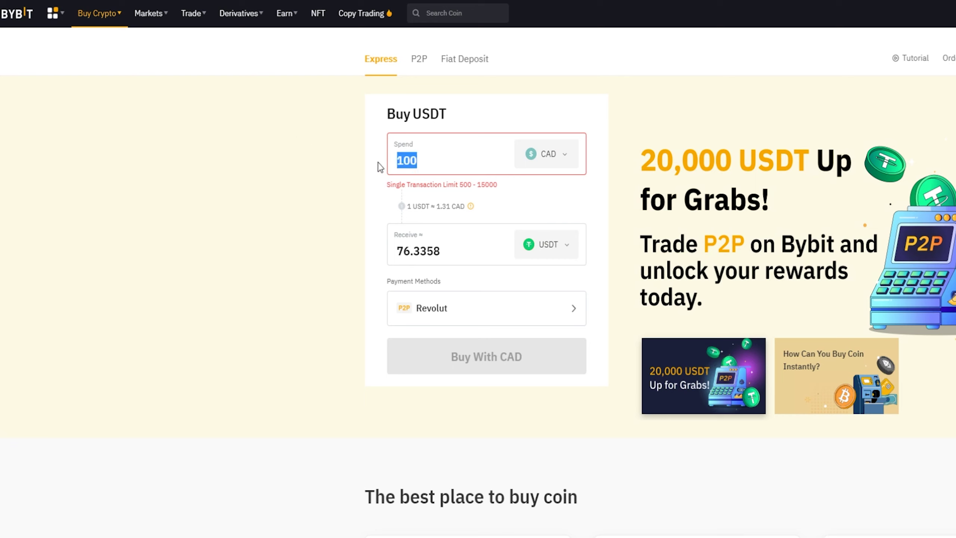
type("200")
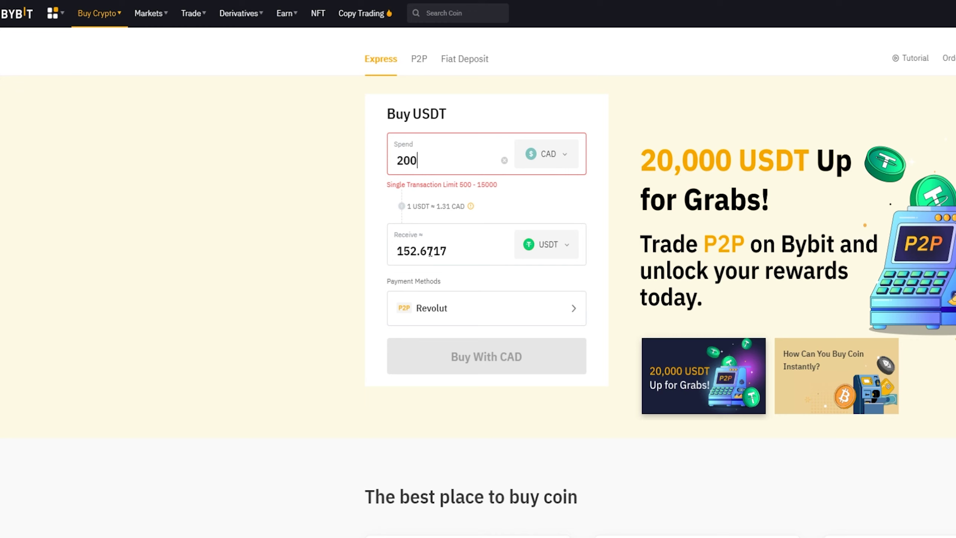
Step: Choose USDT as the coin to receive and Credit Card as the payment method
left_click(543, 252)
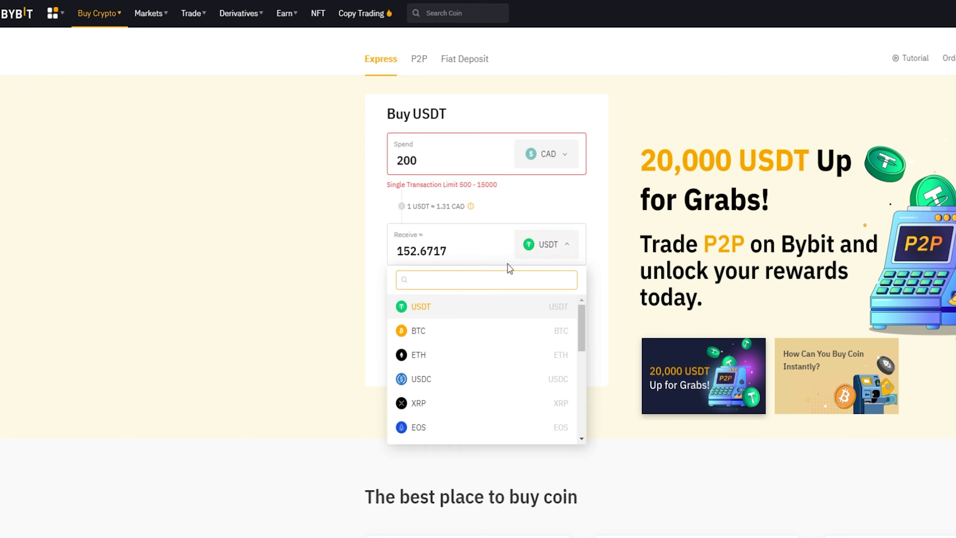
scroll(478, 339, "down", 2)
scroll(478, 342, "down", 5)
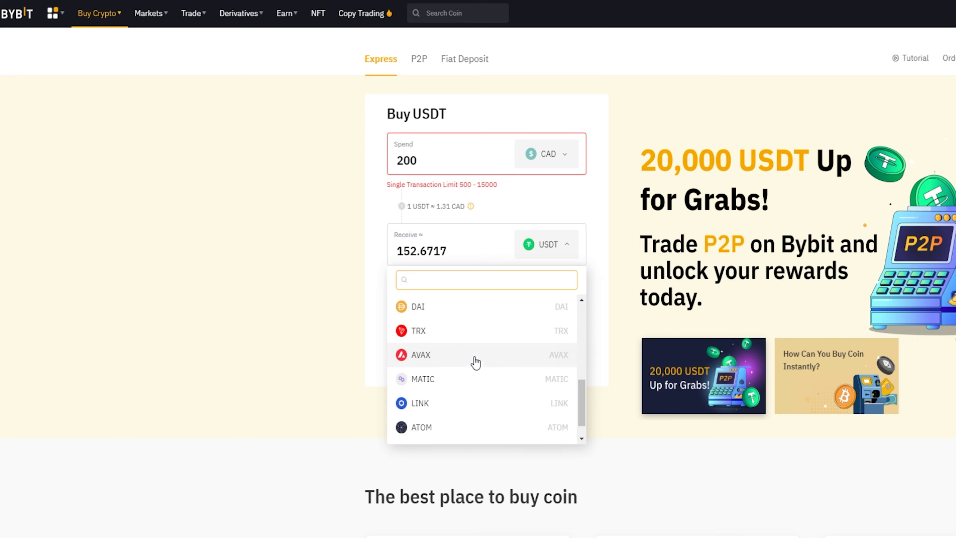
scroll(476, 362, "up", 6)
left_click(451, 312)
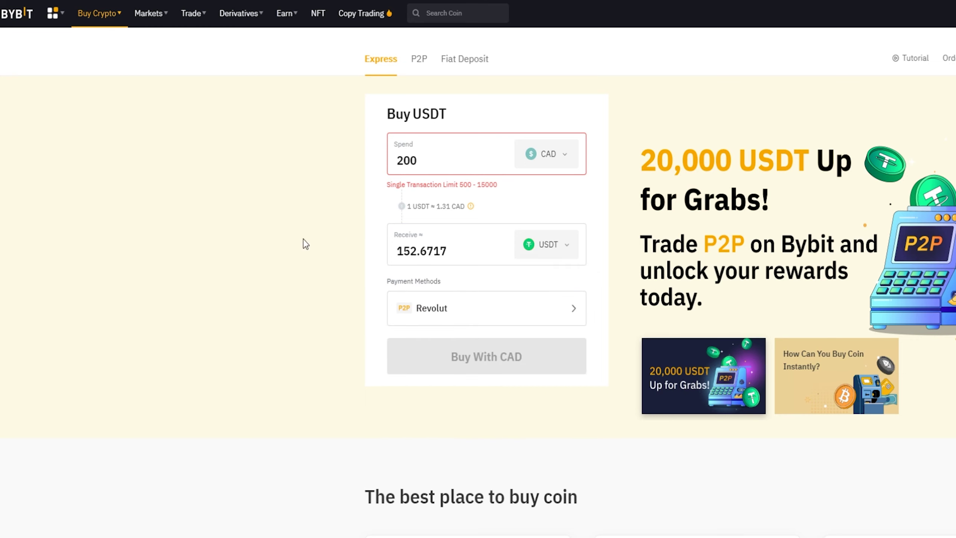
left_click(452, 311)
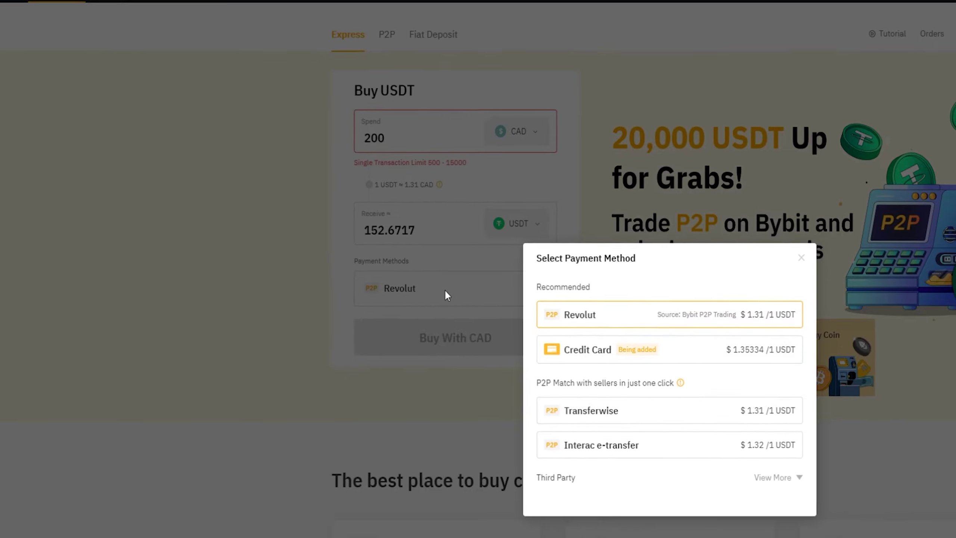
left_click(599, 349)
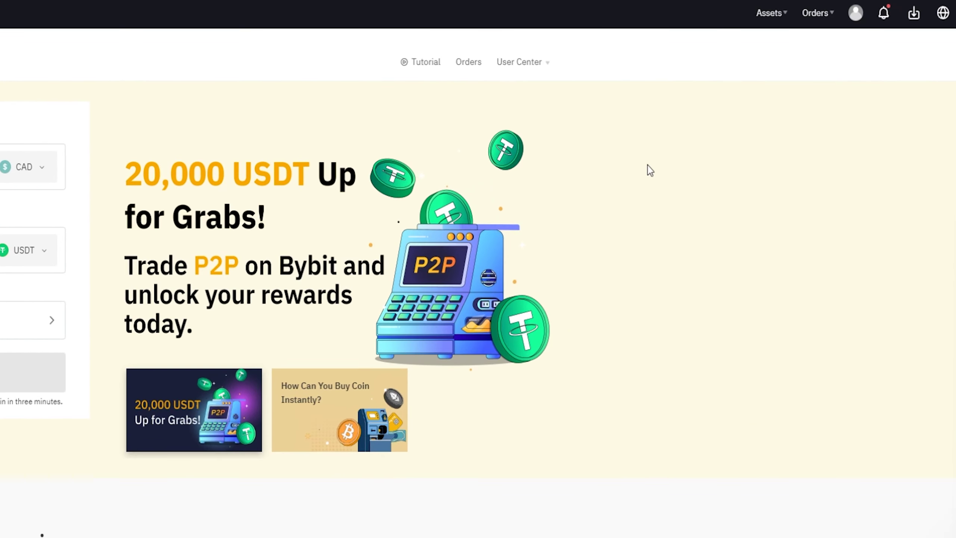
Step: Start a deposit from the Spot account assets and acknowledge the notice about automatic channeling of deposits
mouse_move(776, 16)
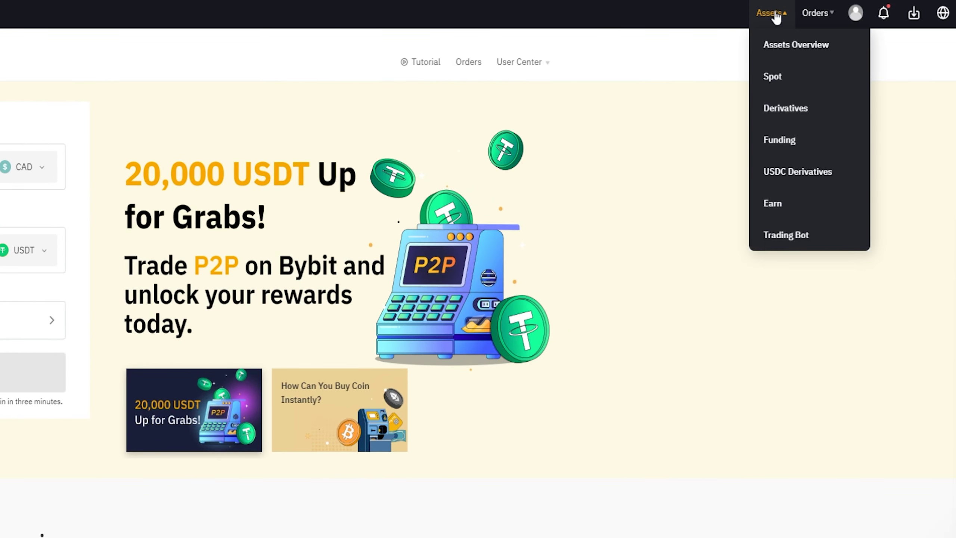
left_click(775, 77)
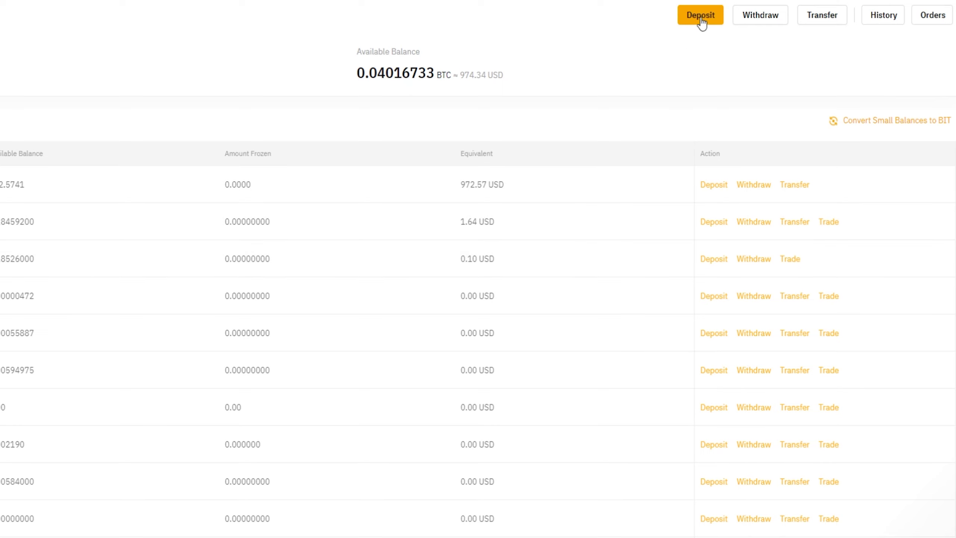
left_click(700, 19)
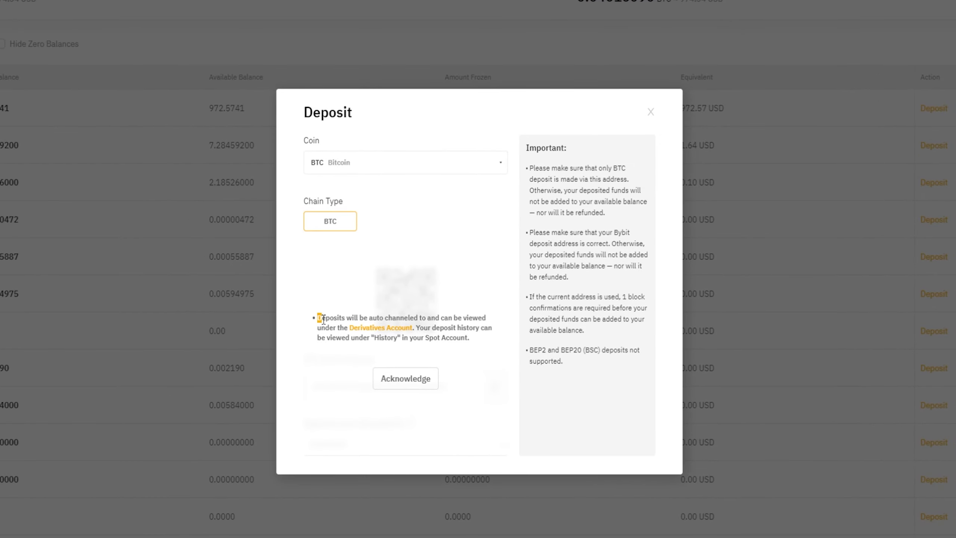
left_click_drag(318, 317, 496, 339)
left_click(394, 381)
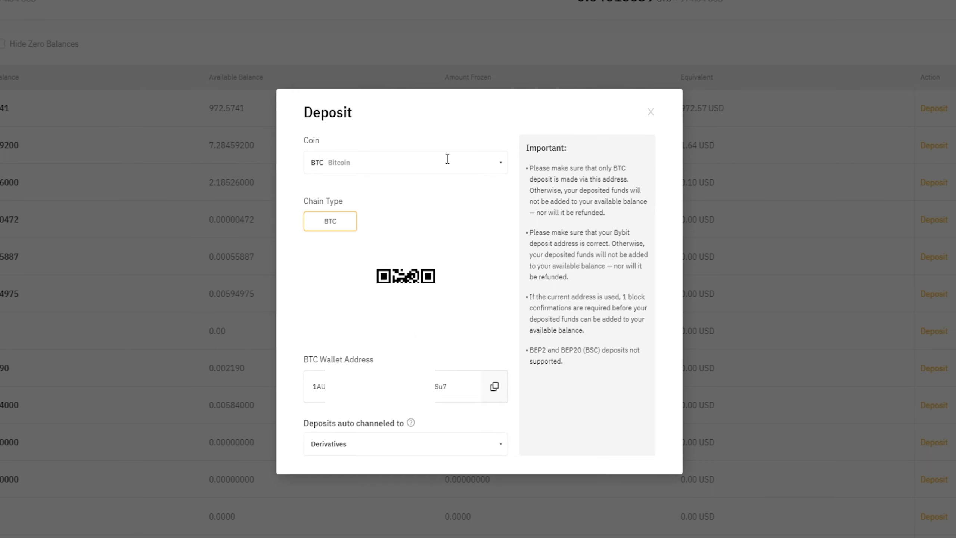
Step: Choose BTC (Bitcoin) as the deposit coin and locate its wallet address
left_click(429, 167)
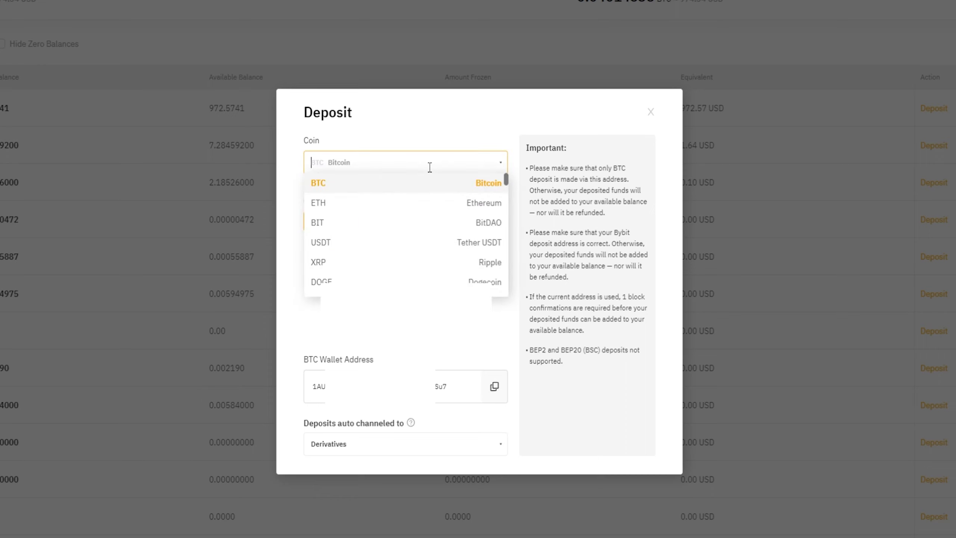
scroll(400, 203, "down", 4)
scroll(392, 252, "up", 4)
left_click(392, 182)
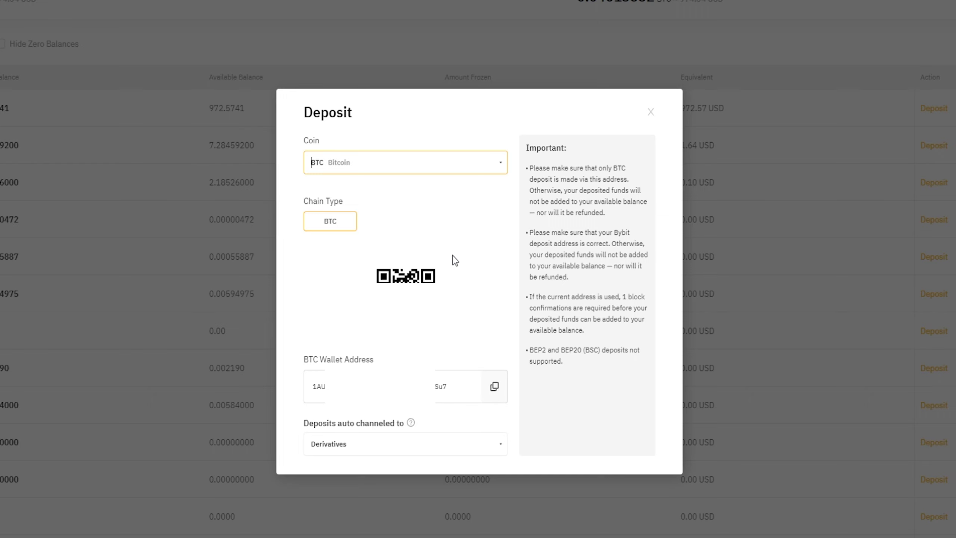
left_click_drag(378, 362, 299, 363)
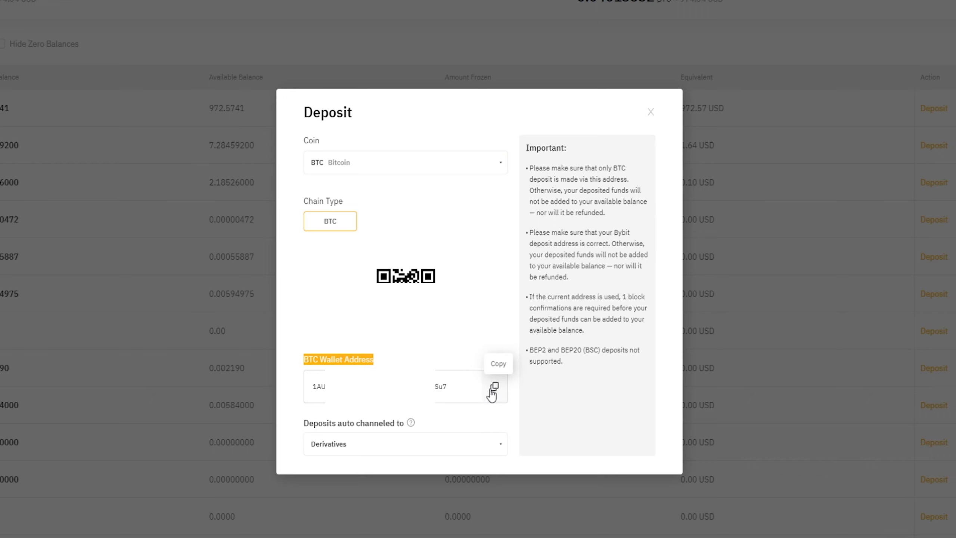
Step: Set the BTC deposits to be automatically channeled to the Spot account
left_click(306, 423)
left_click_drag(306, 422, 400, 421)
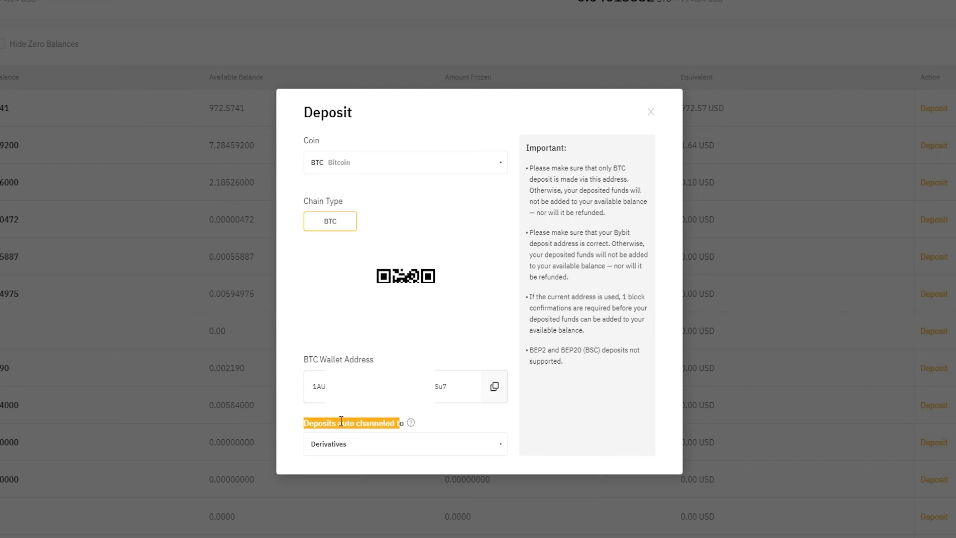
left_click(351, 446)
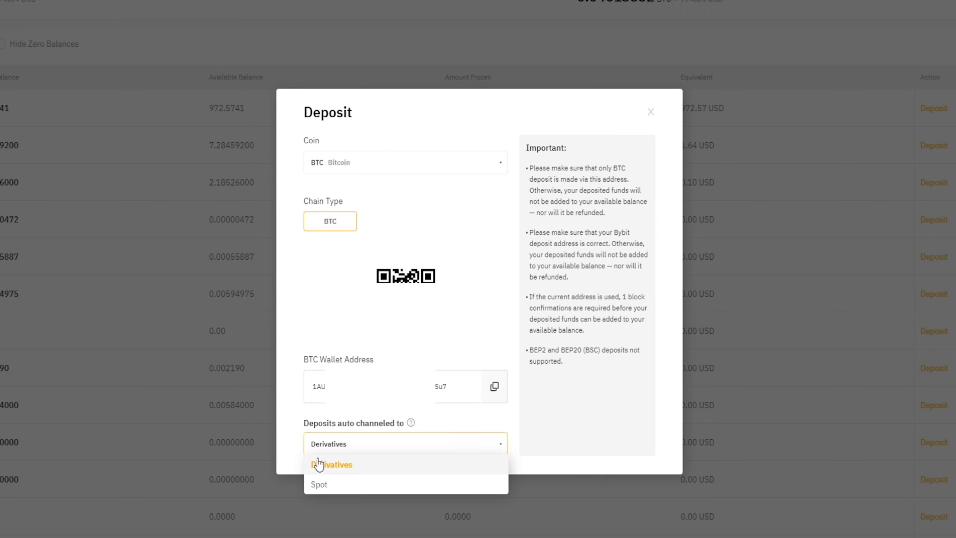
left_click(317, 483)
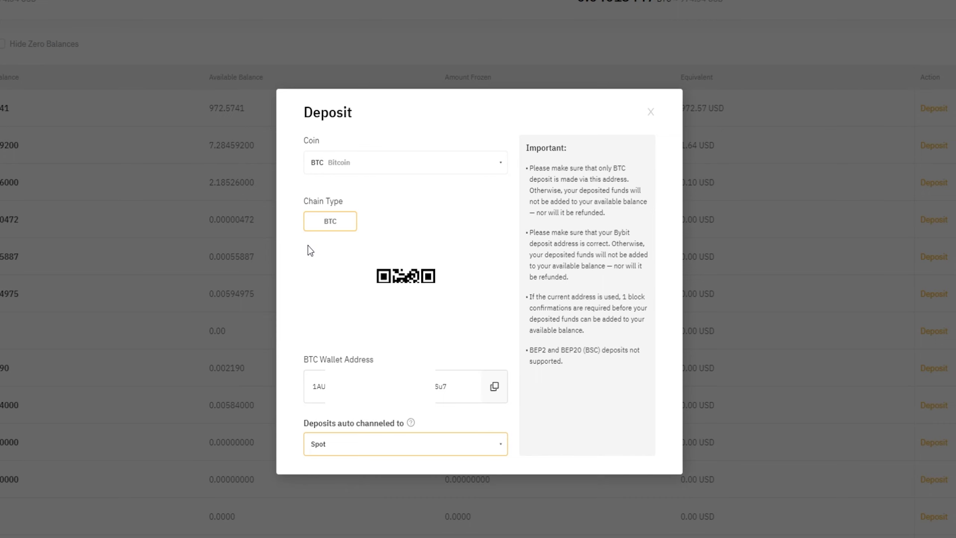
Step: Switch the deposit coin to USDT to review its chain types, and close the deposit form
left_click(334, 219)
left_click(499, 162)
left_click(337, 241)
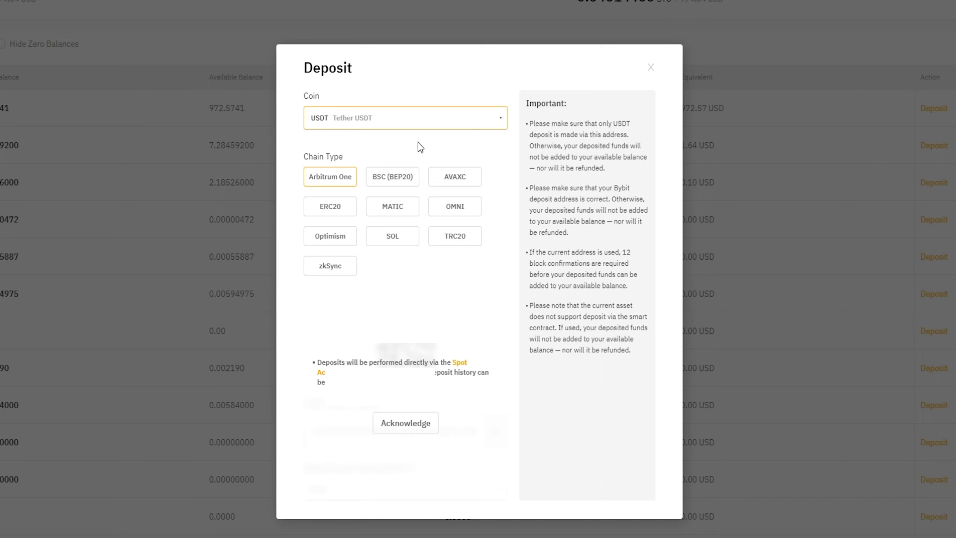
left_click(653, 69)
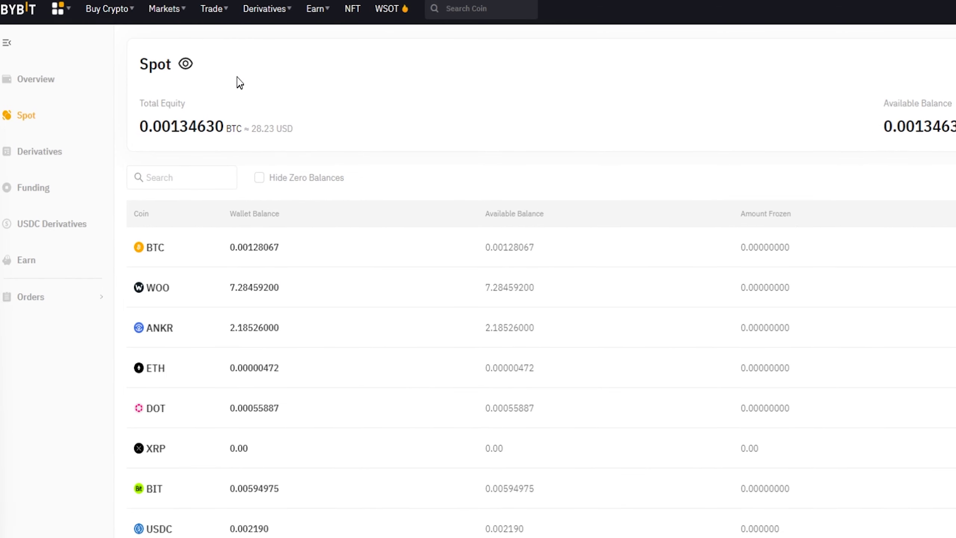
Step: Look through the spot trading pairs quoted in BTC, USDC and DAI, ending on the USDT pairs
mouse_move(213, 17)
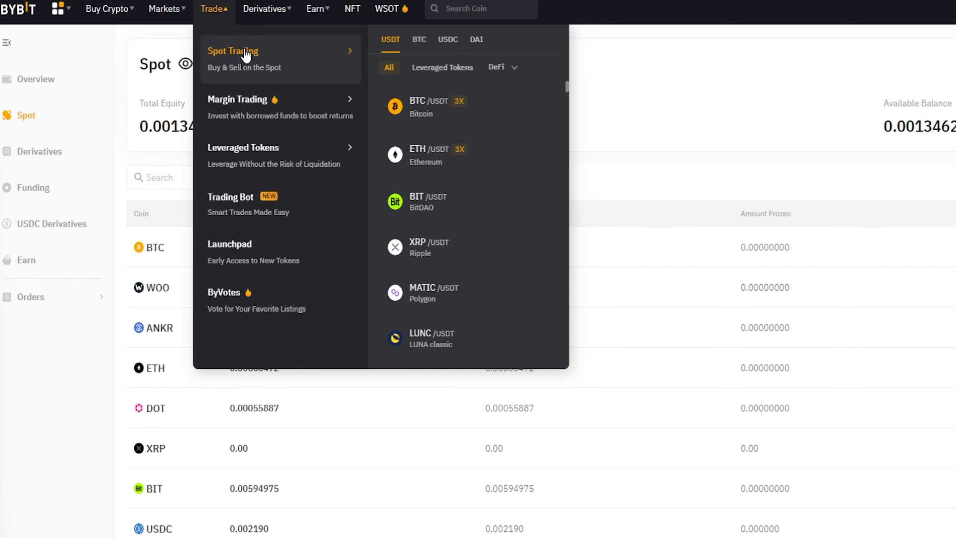
left_click(418, 41)
left_click(447, 41)
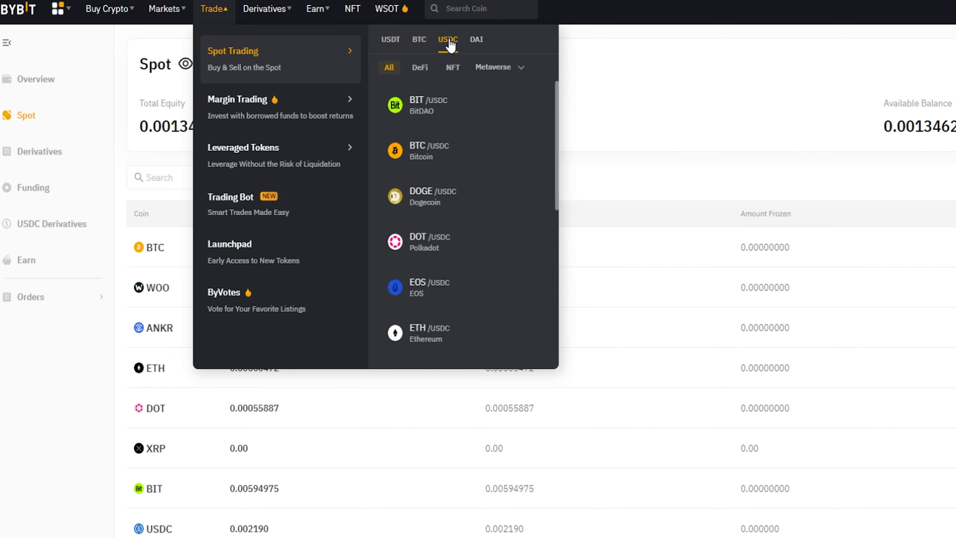
left_click(475, 41)
left_click(388, 40)
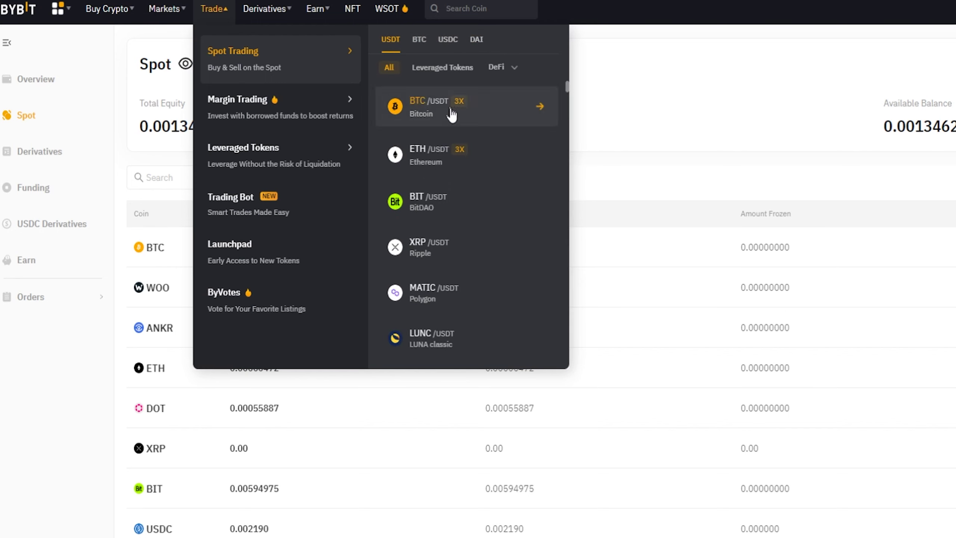
Step: Open the BTC/USDT spot trading page and check its list of BTC-quoted coins, returning to the USDT list
scroll(454, 179, "down", 5)
scroll(441, 222, "down", 8)
scroll(438, 220, "up", 12)
left_click(490, 109)
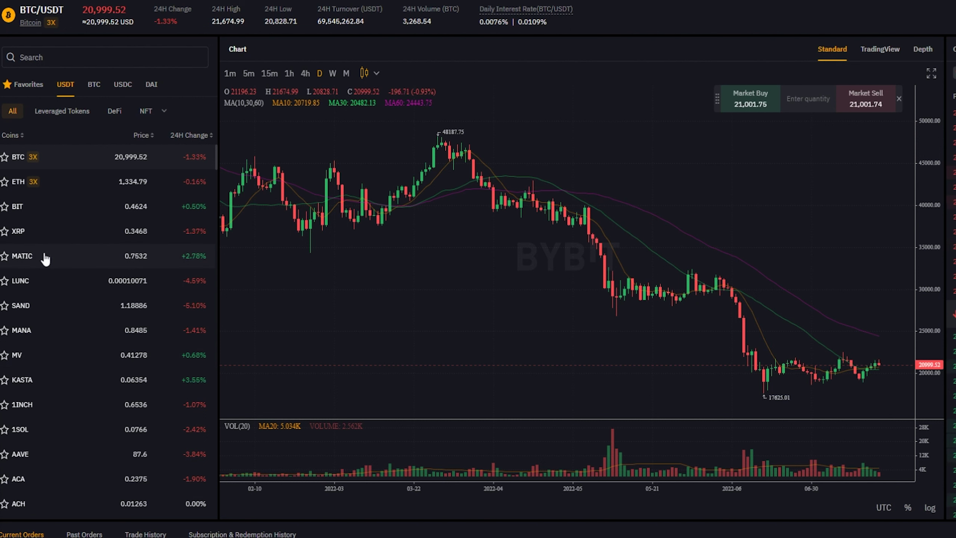
left_click(94, 87)
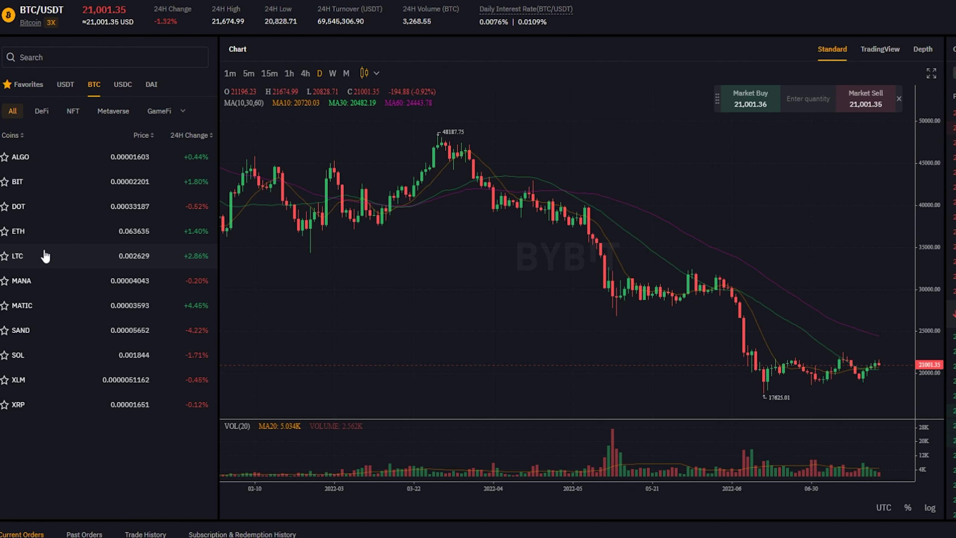
left_click(65, 89)
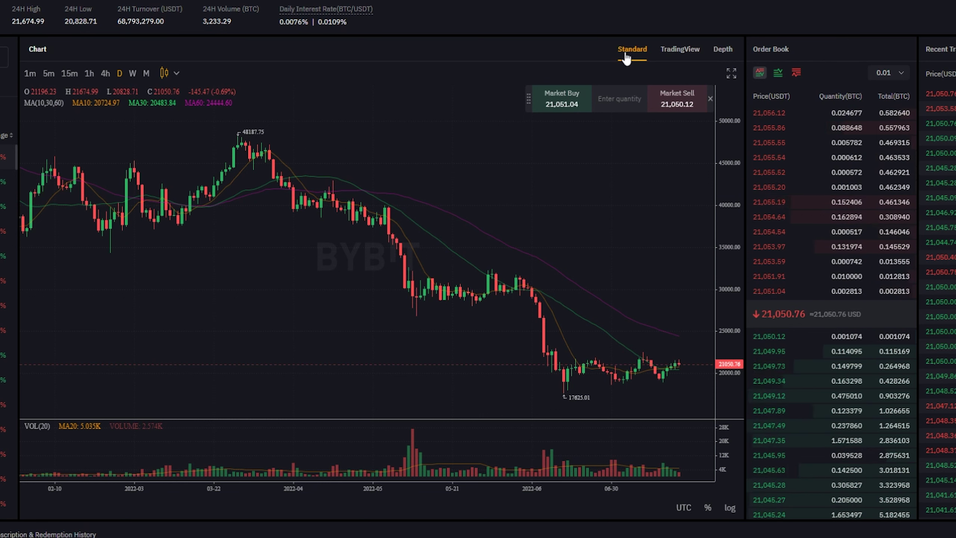
Step: Switch the chart to the TradingView version and view the 4h and 1h timeframes, returning to daily
left_click(676, 48)
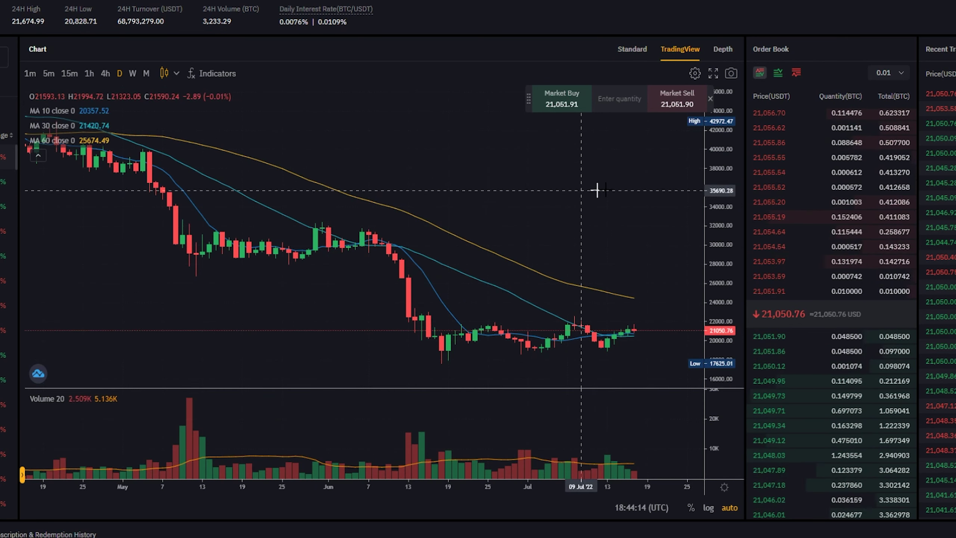
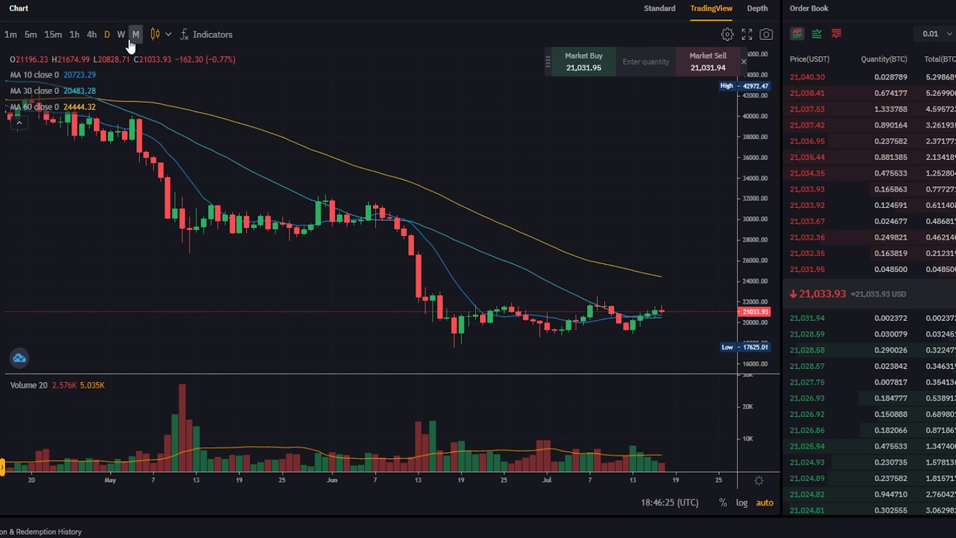
left_click(94, 37)
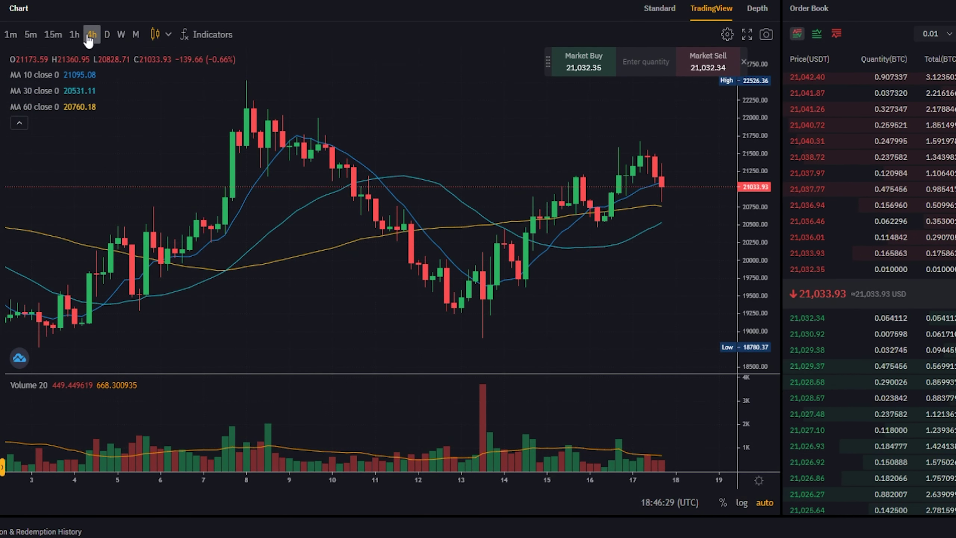
left_click(76, 36)
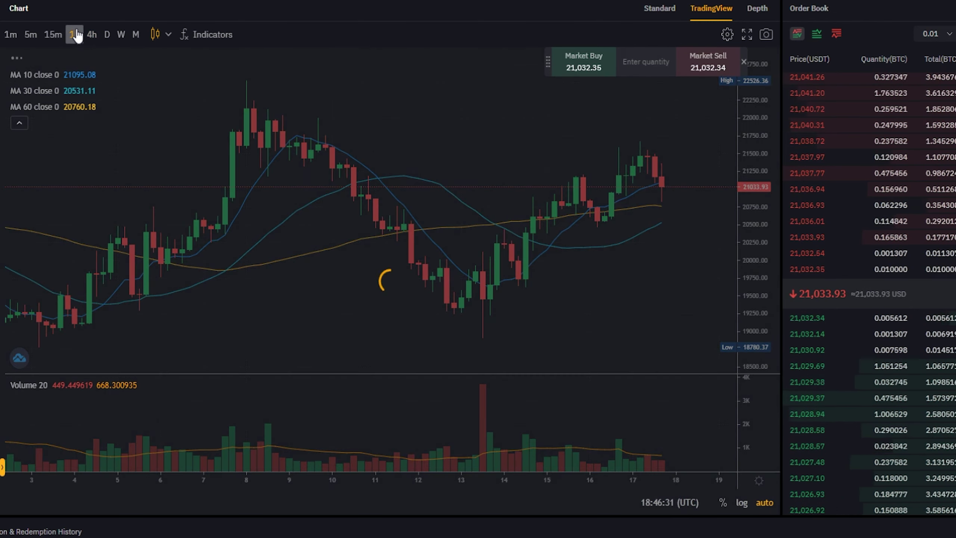
left_click(105, 37)
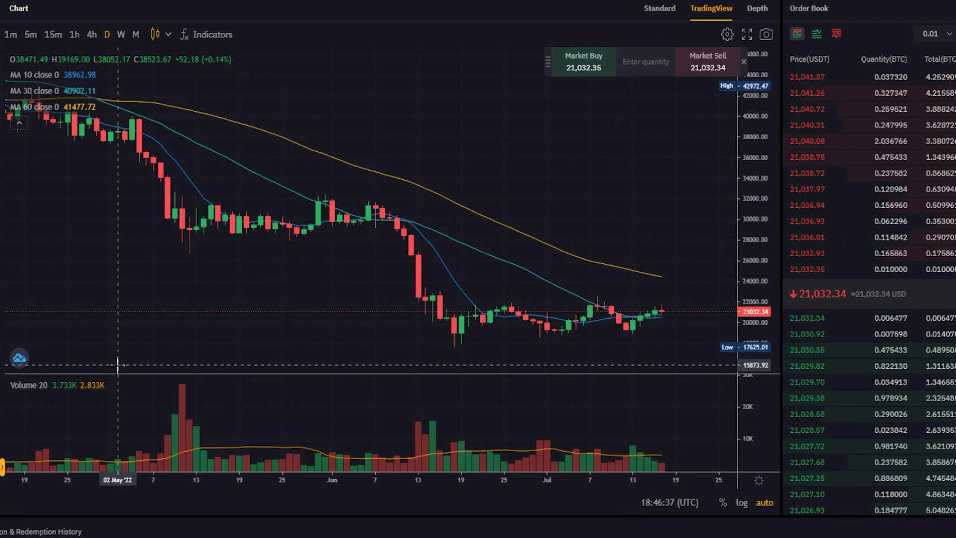
Step: Show the chart's drawing tools and place a horizontal line at about 31,881
left_click(2, 470)
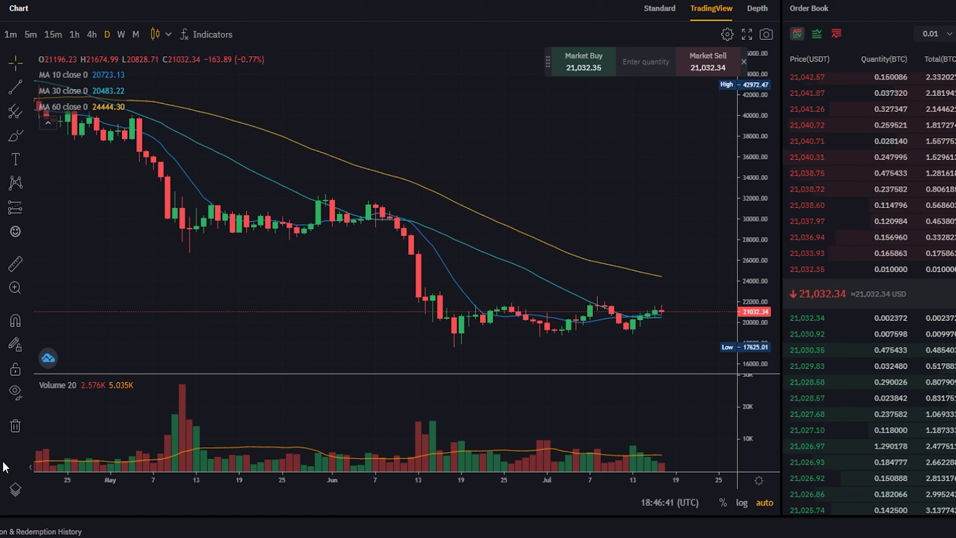
left_click(29, 89)
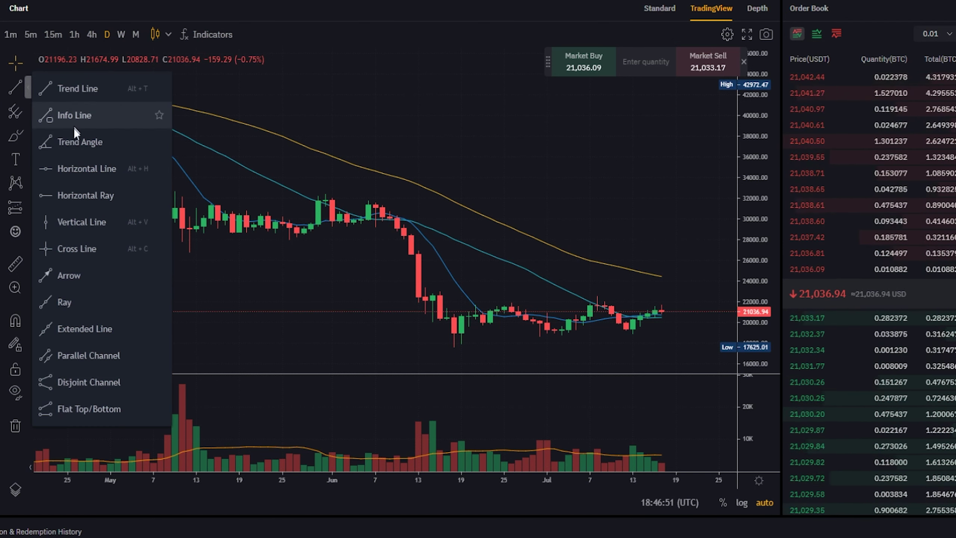
left_click(87, 168)
left_click(383, 199)
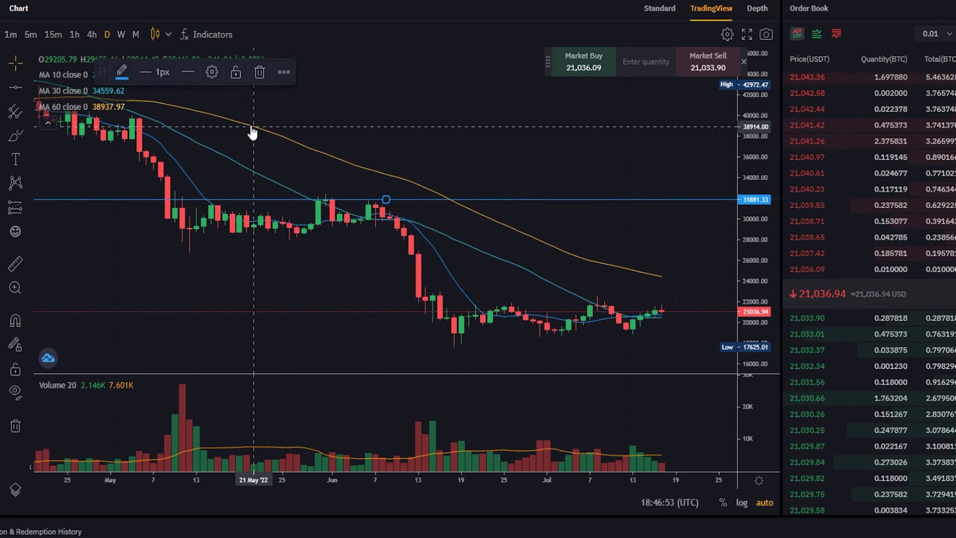
Step: Remove the horizontal line from the BTC/USDT chart
right_click(440, 122)
left_click(455, 193)
left_click(468, 199)
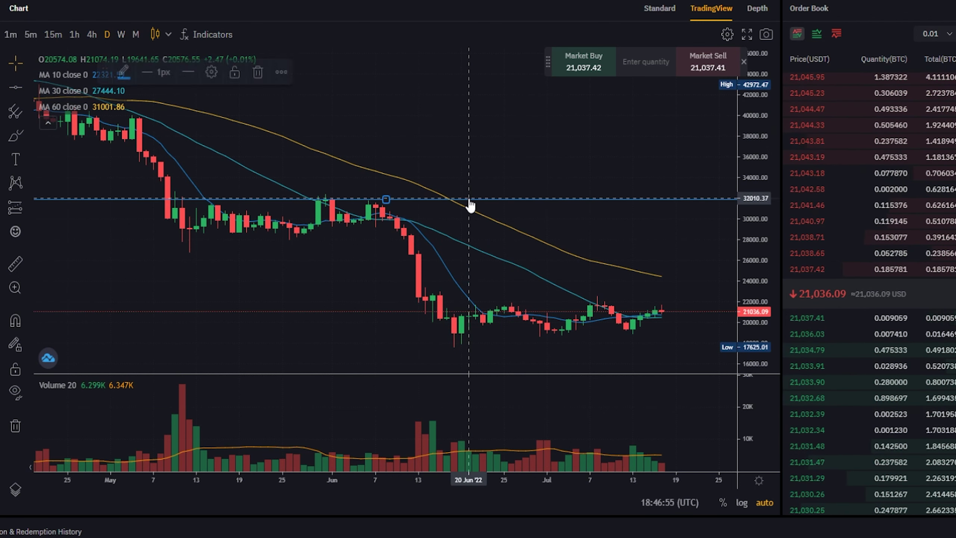
right_click(469, 200)
mouse_move(521, 212)
left_click(518, 358)
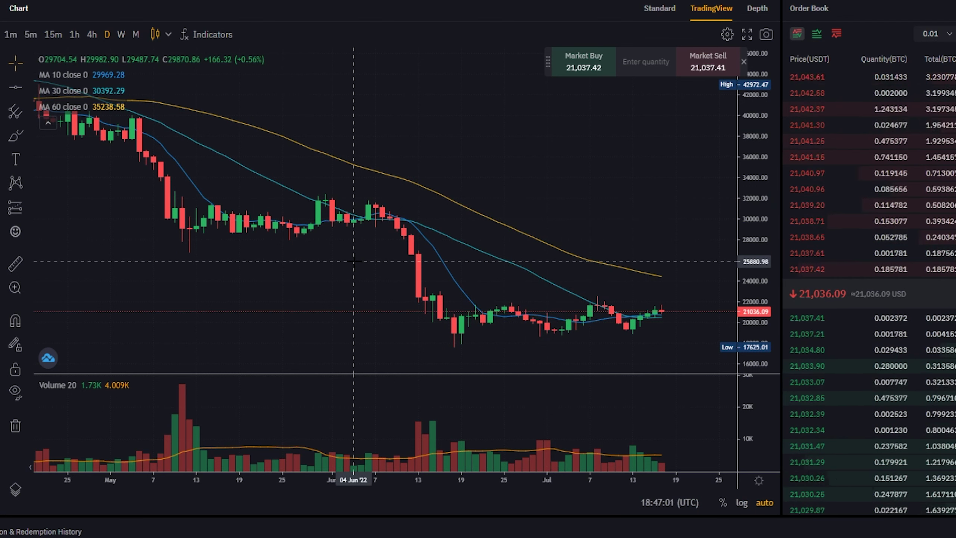
Step: Browse the indicators, search for RSI, add the Relative Strength Index to the chart and remove it again
left_click(211, 34)
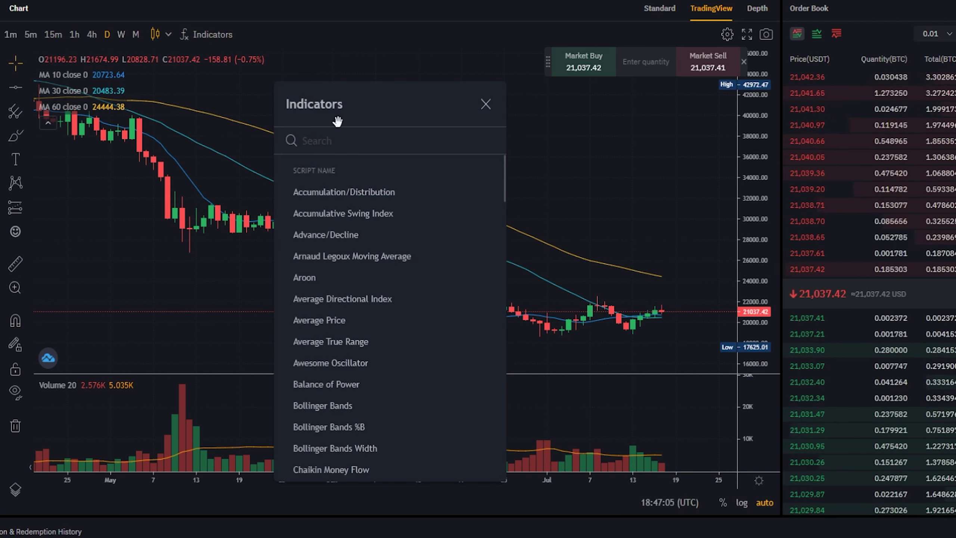
scroll(348, 242, "down", 3)
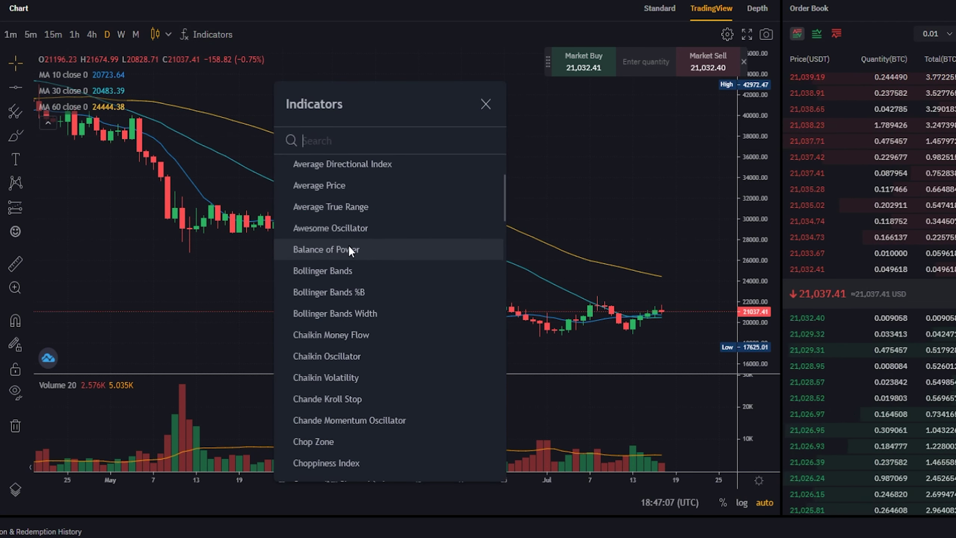
scroll(352, 264, "down", 5)
scroll(354, 303, "up", 8)
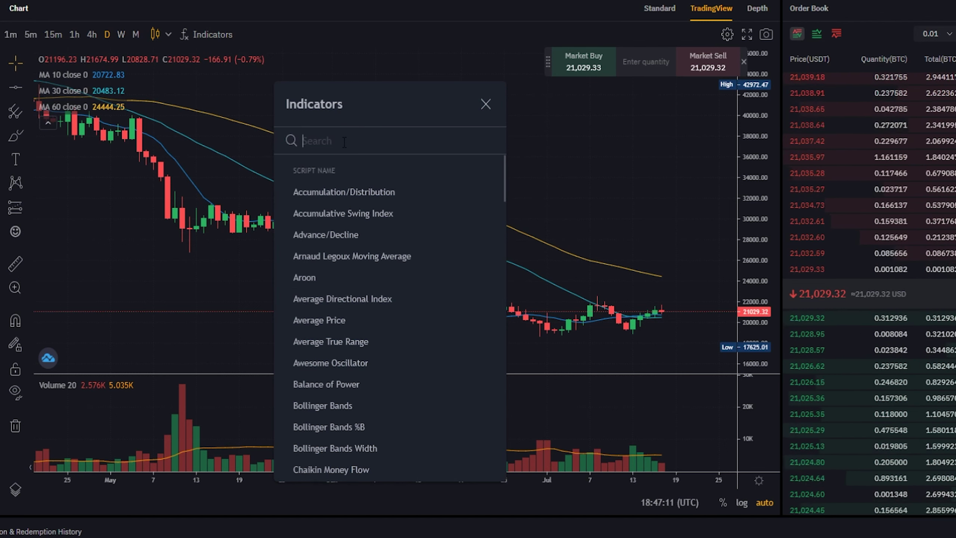
type("RS")
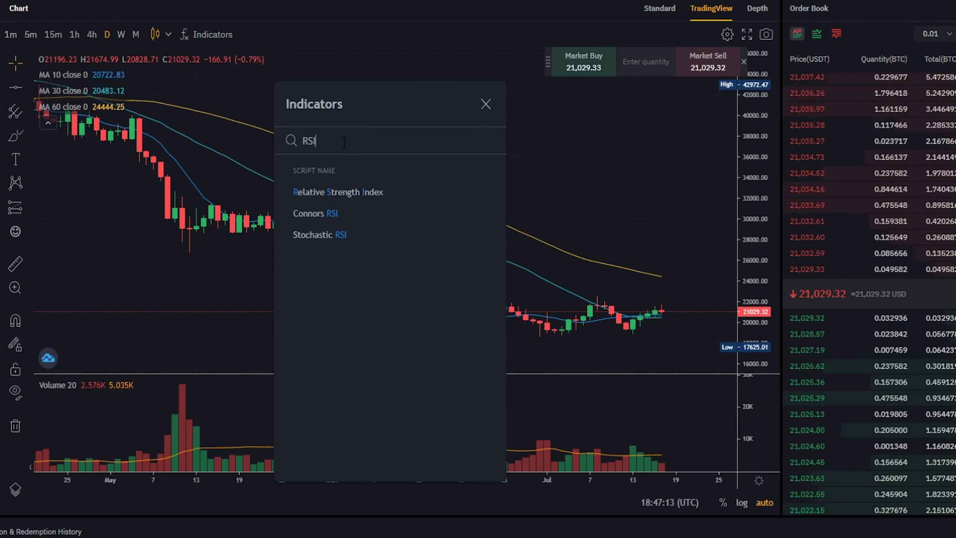
type("I")
left_click(349, 187)
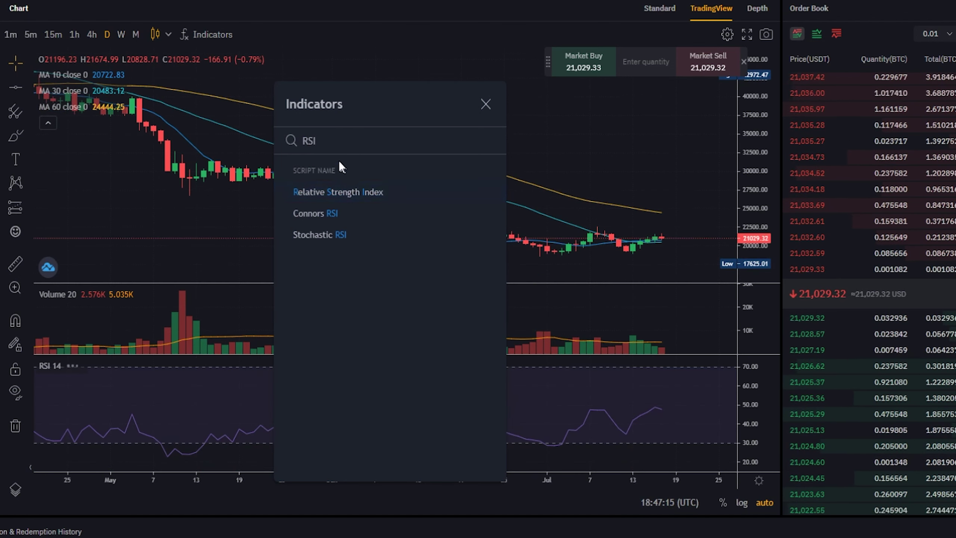
left_click(486, 105)
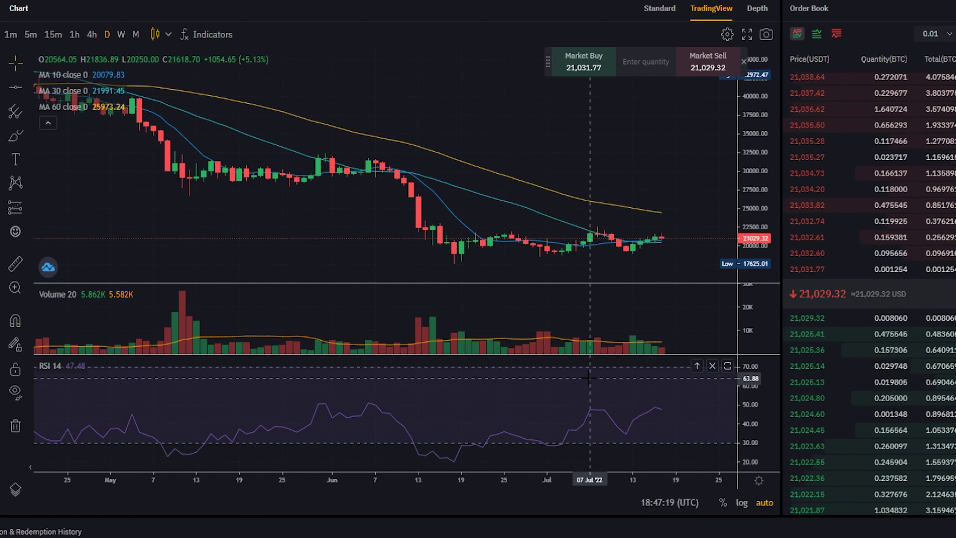
left_click(712, 367)
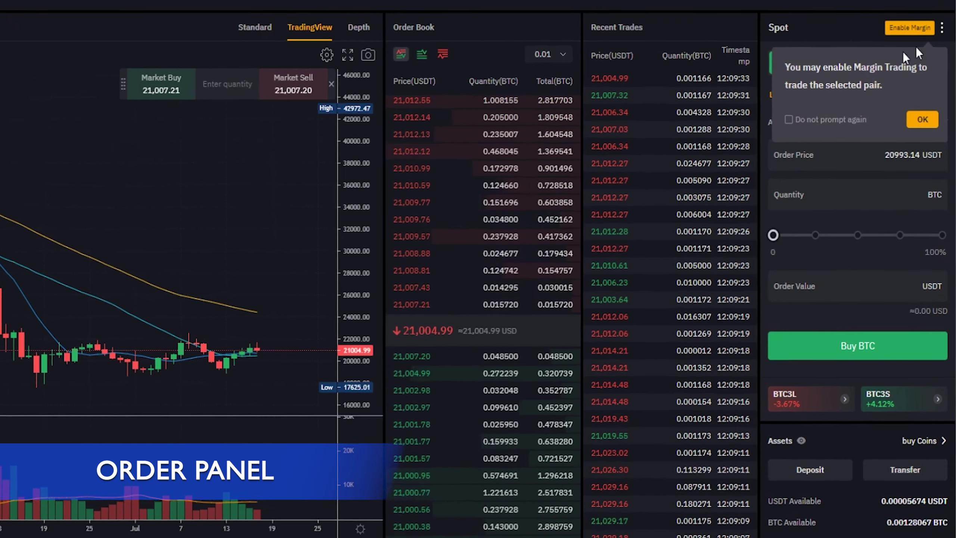
Step: Read and dismiss the margin trading notice in the order panel, with Do not prompt again ticked
left_click_drag(774, 52, 925, 67)
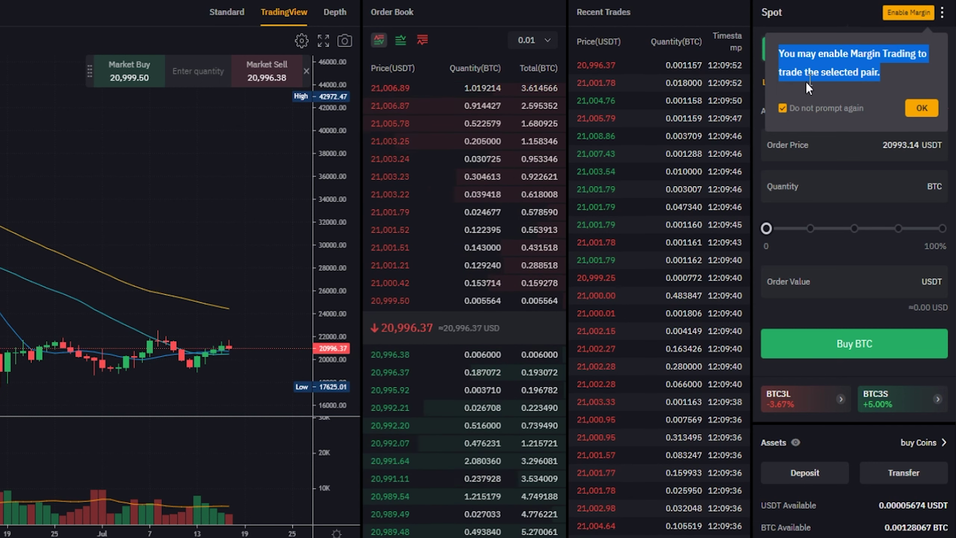
left_click(921, 108)
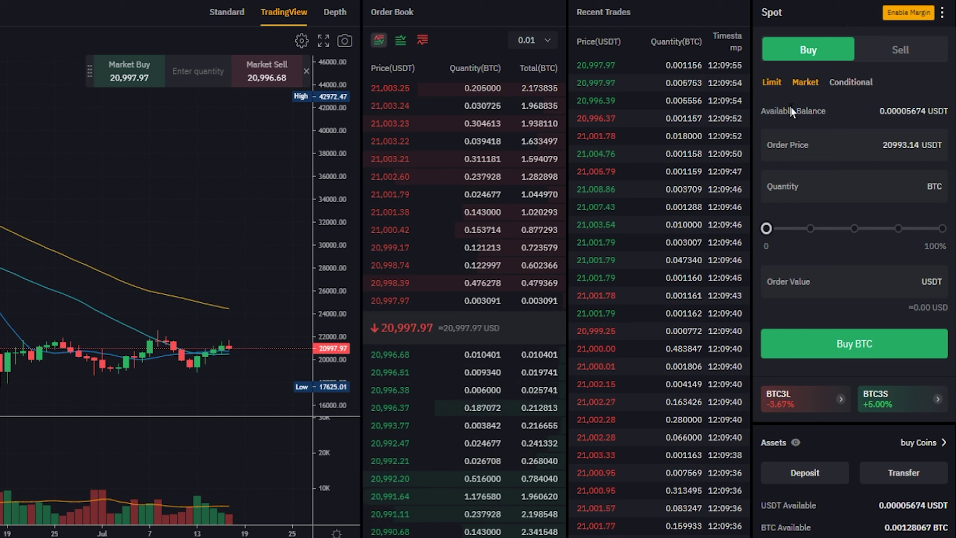
Step: Check the available balance in the spot order panel and view the Sell form, returning to Buy
left_click_drag(761, 111, 826, 111)
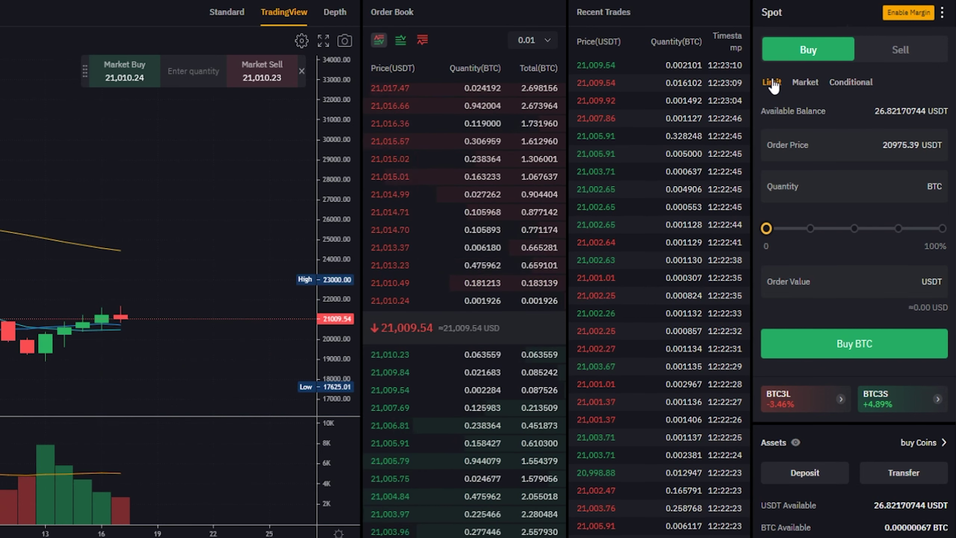
left_click(902, 52)
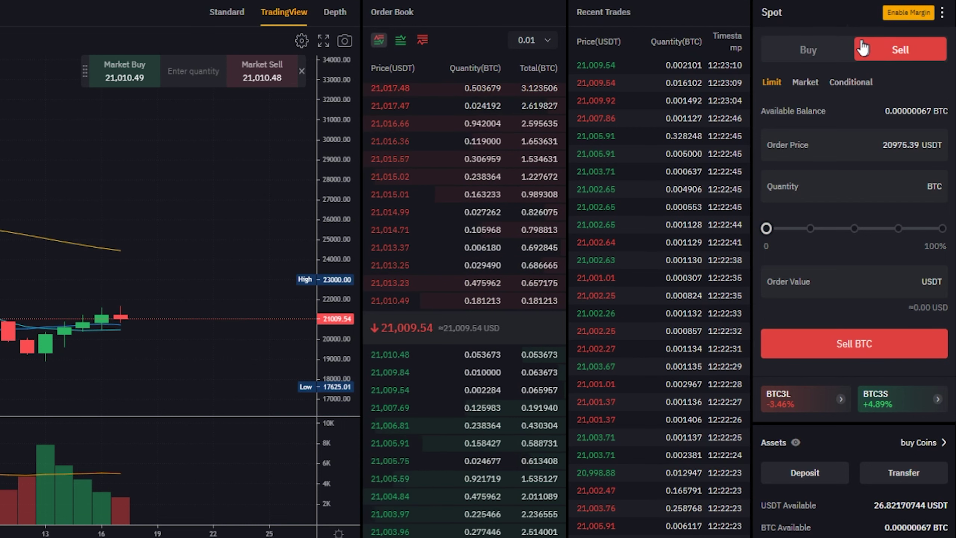
left_click(803, 51)
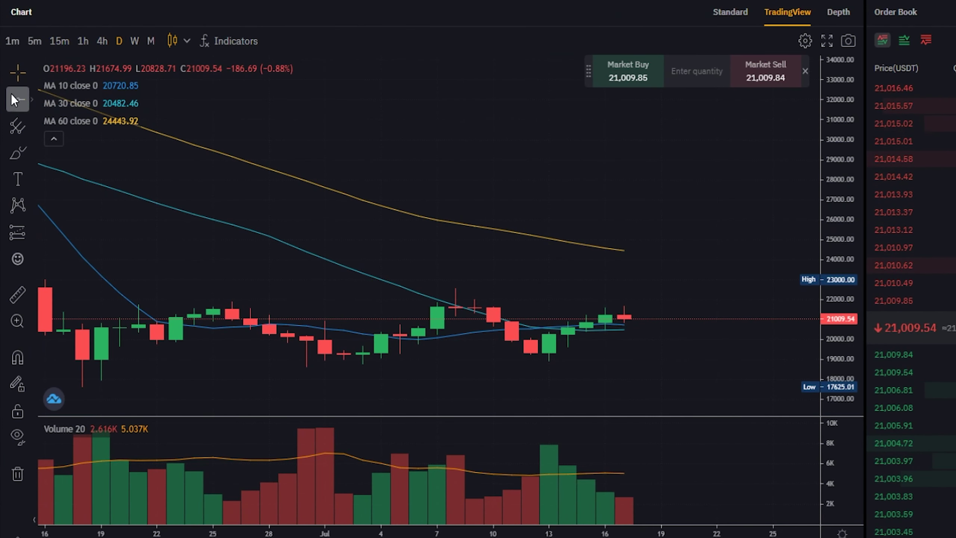
Step: Place a horizontal line on the BTC/USDT daily chart at about 18,919
left_click(586, 360)
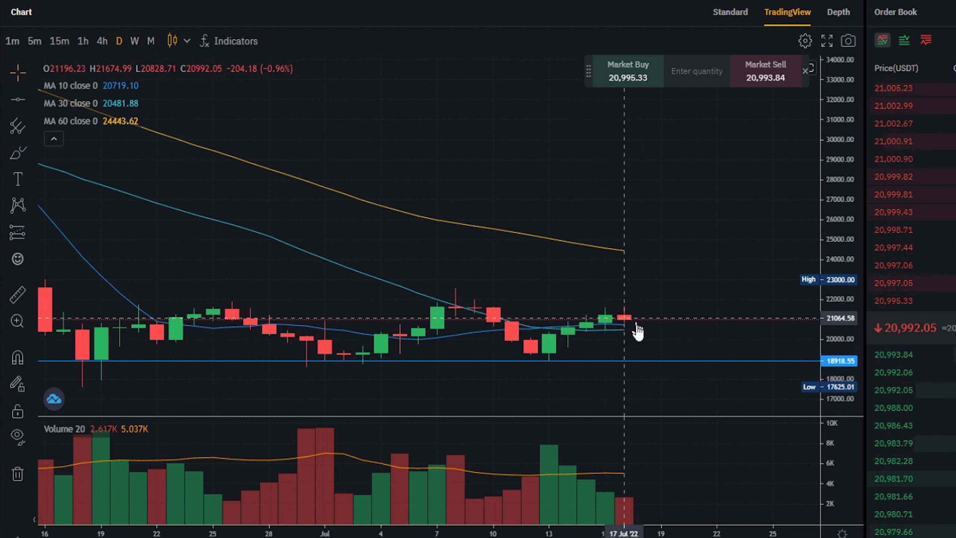
left_click_drag(647, 361, 647, 360)
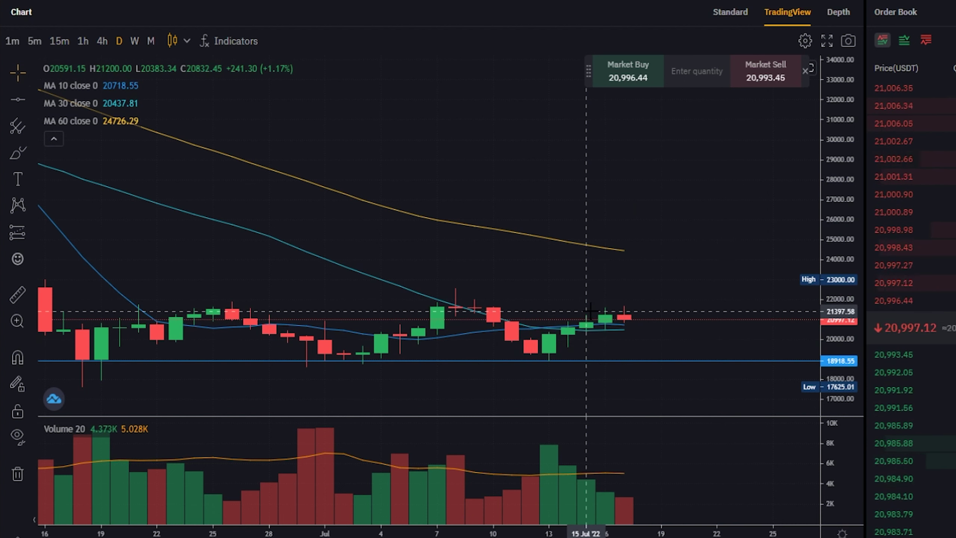
Step: Set the limit buy order's price to 18918 USDT and its quantity to 51% of the available balance
left_click_drag(646, 361, 647, 360)
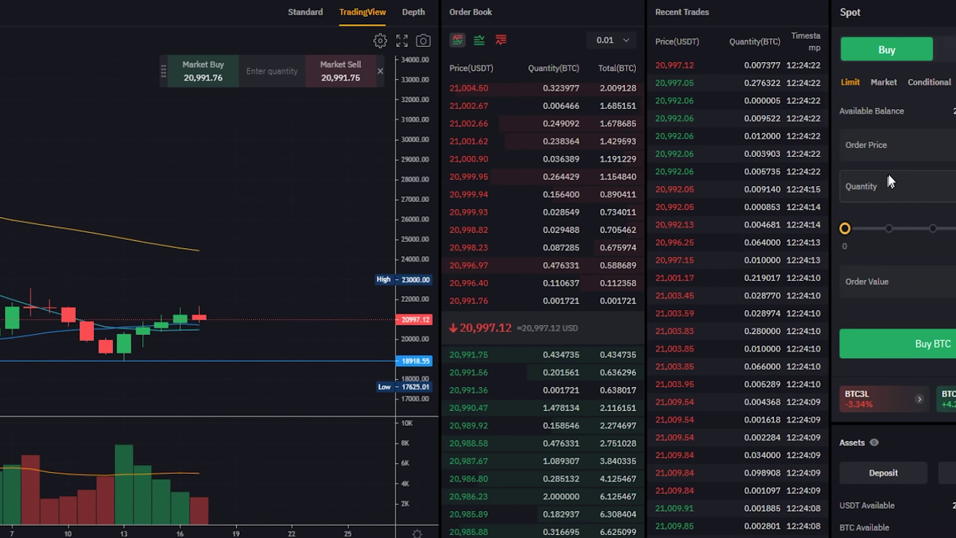
left_click_drag(884, 145, 933, 140)
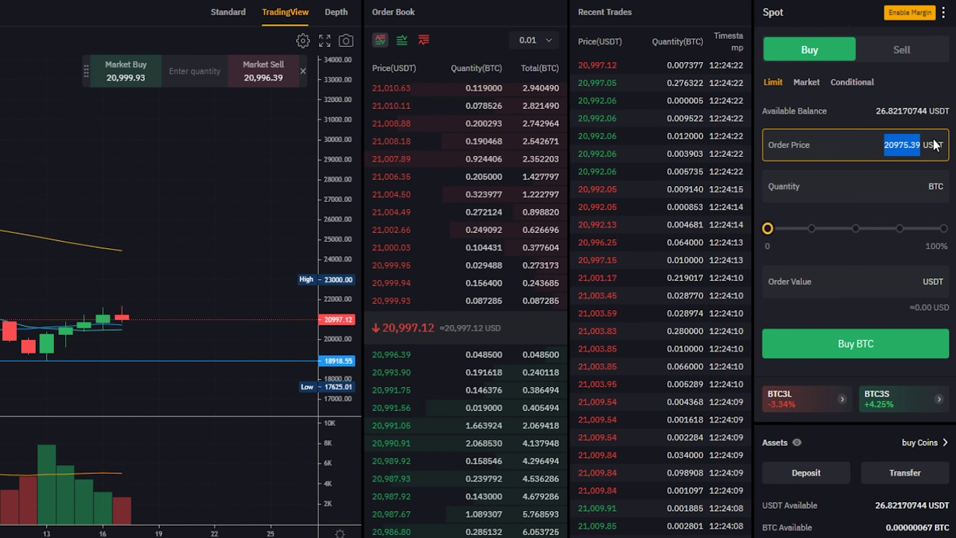
type("18")
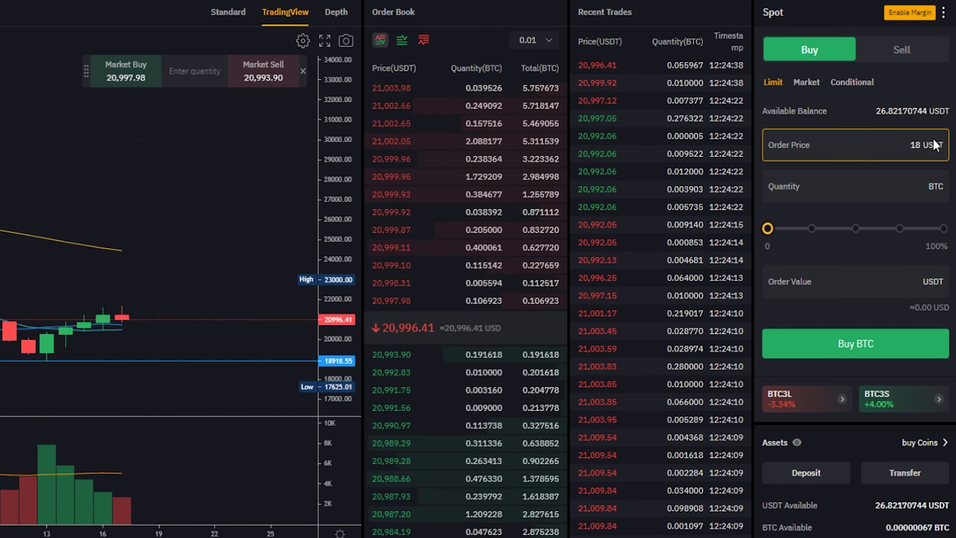
type("918")
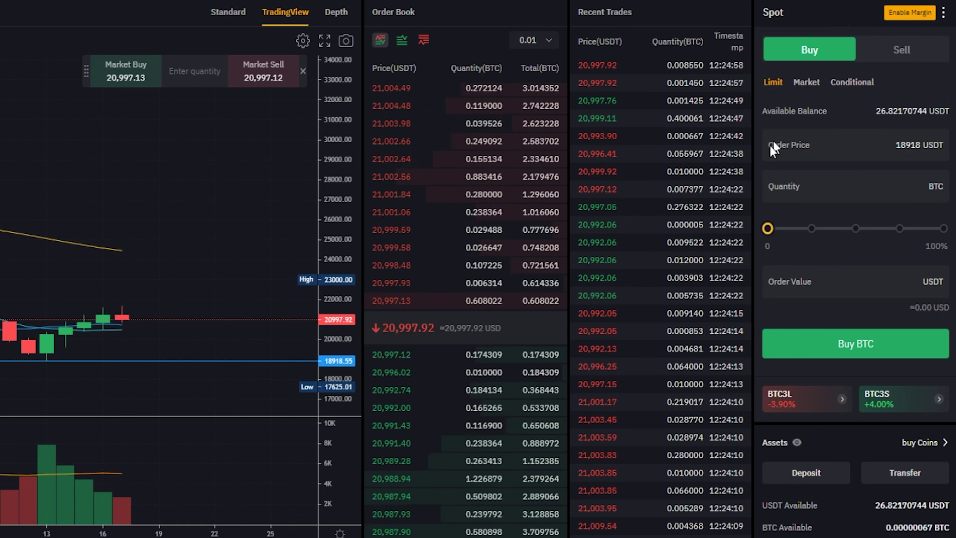
left_click(799, 190)
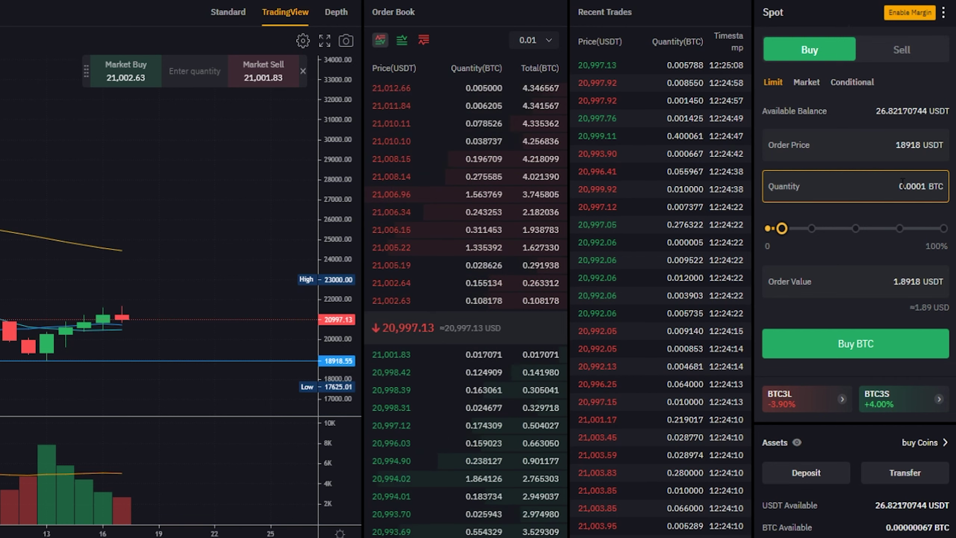
left_click_drag(781, 228, 857, 239)
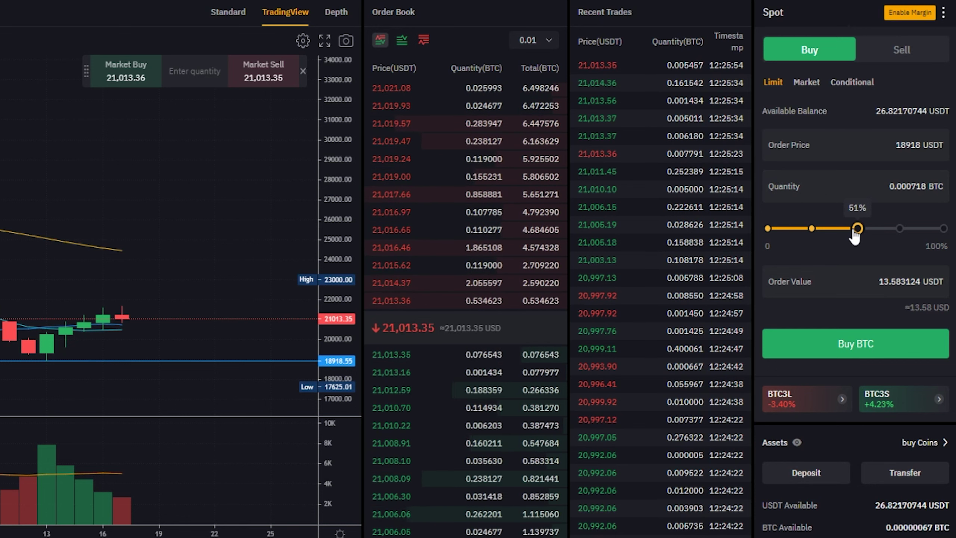
Step: Submit the limit buy order, check its price, quantity and value in the summary, and confirm the purchase
left_click(857, 348)
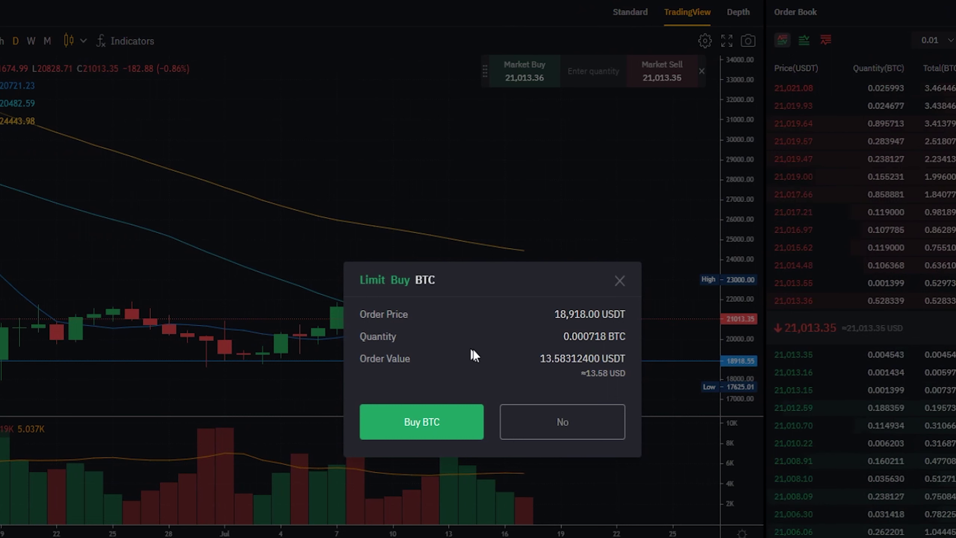
left_click_drag(360, 314, 488, 323)
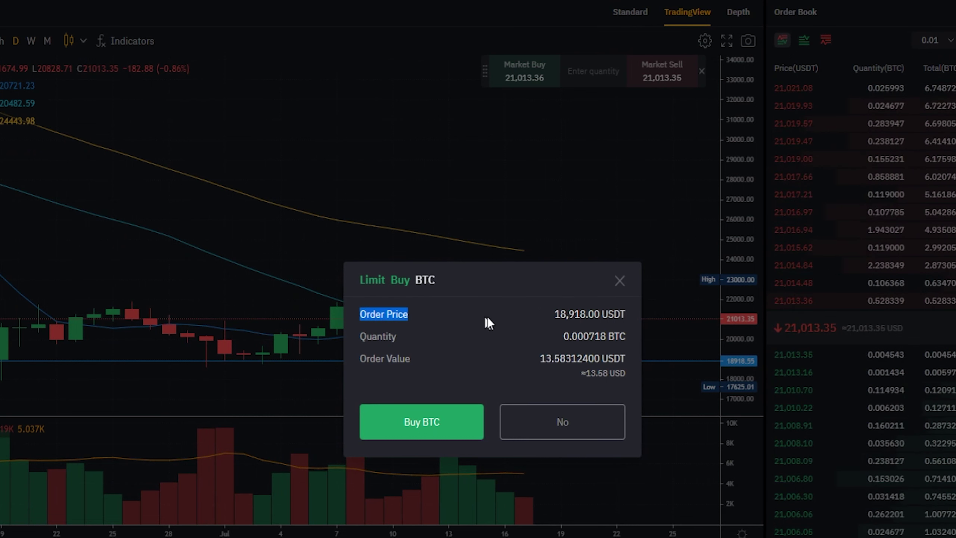
left_click_drag(590, 311, 485, 319)
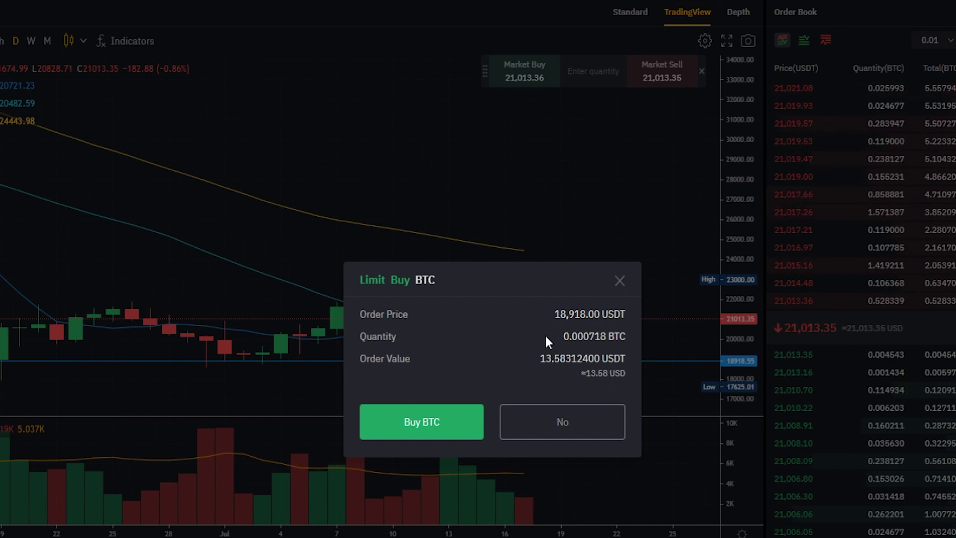
left_click_drag(559, 338, 526, 360)
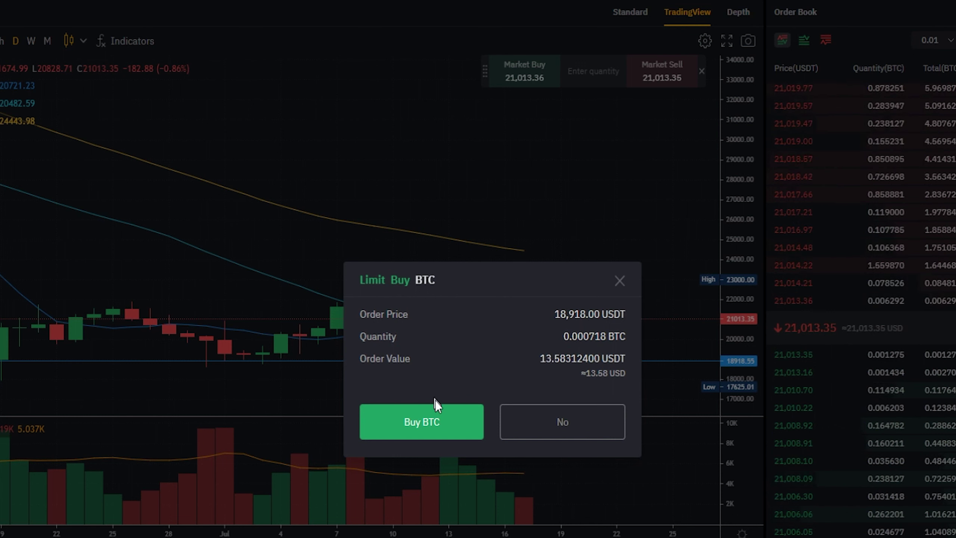
left_click(427, 423)
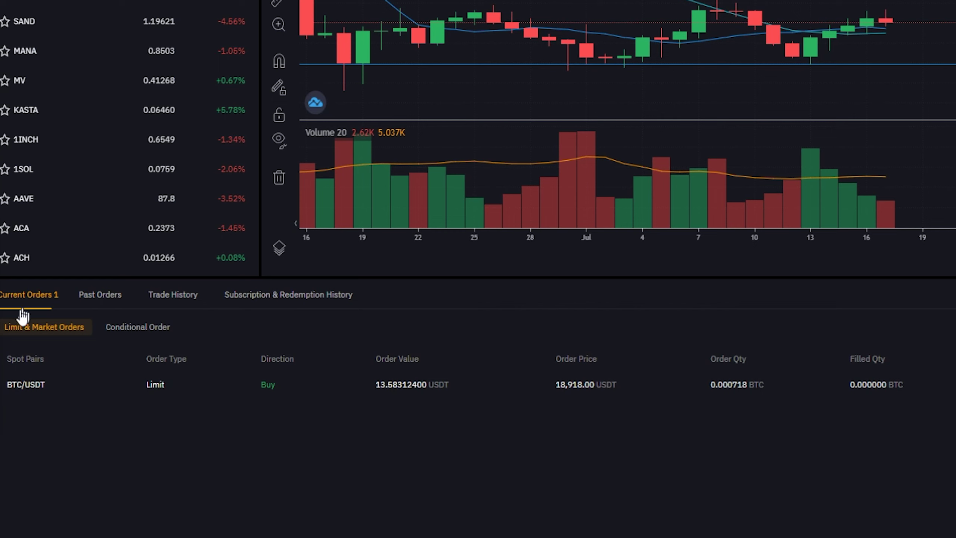
Step: Review the open BTC/USDT limit buy order's pair, value, price, quantity and filled quantity, and cancel the order
left_click_drag(26, 384, 55, 390)
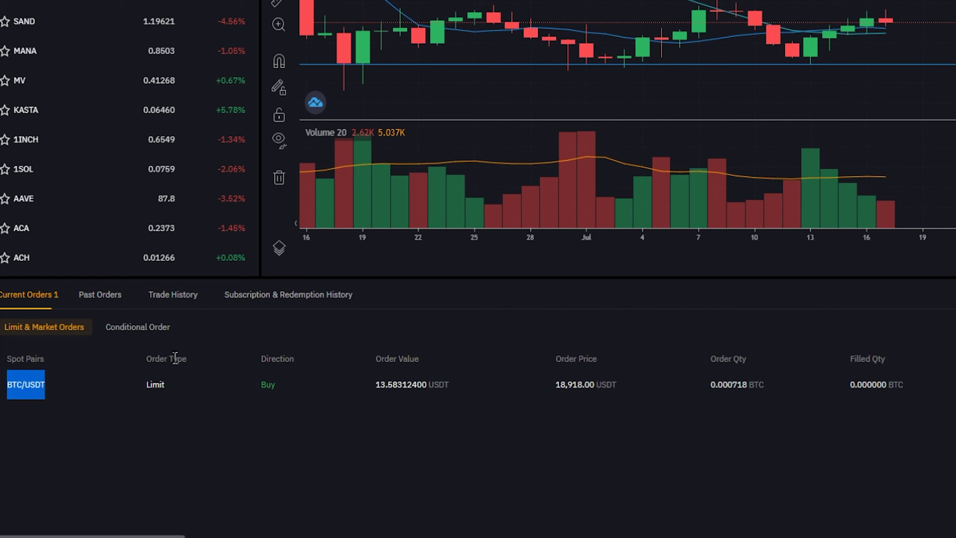
left_click(252, 430)
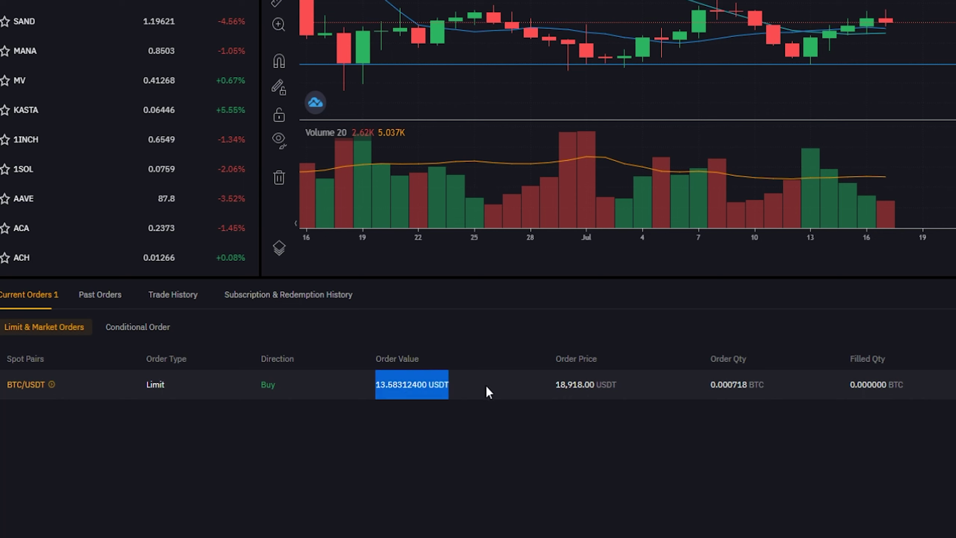
left_click_drag(547, 383, 578, 382)
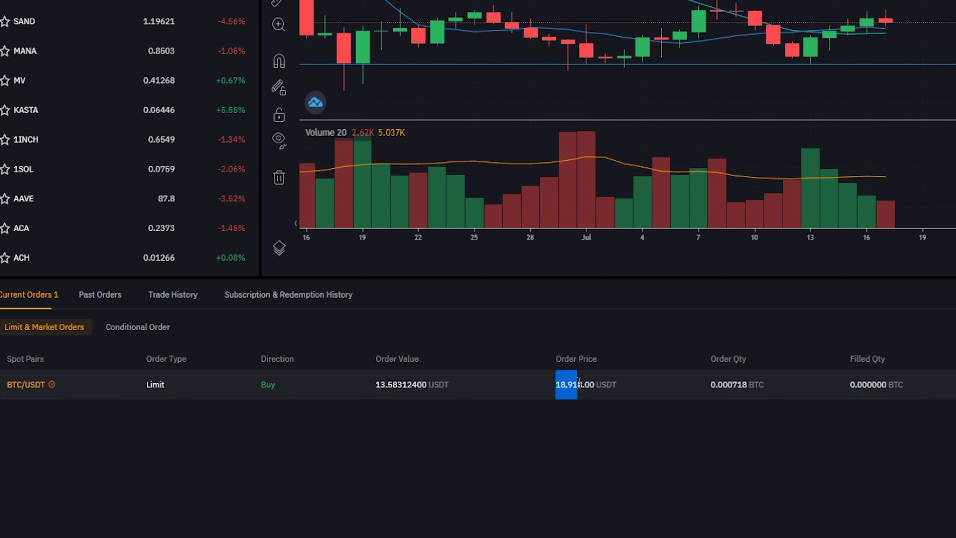
left_click(696, 381)
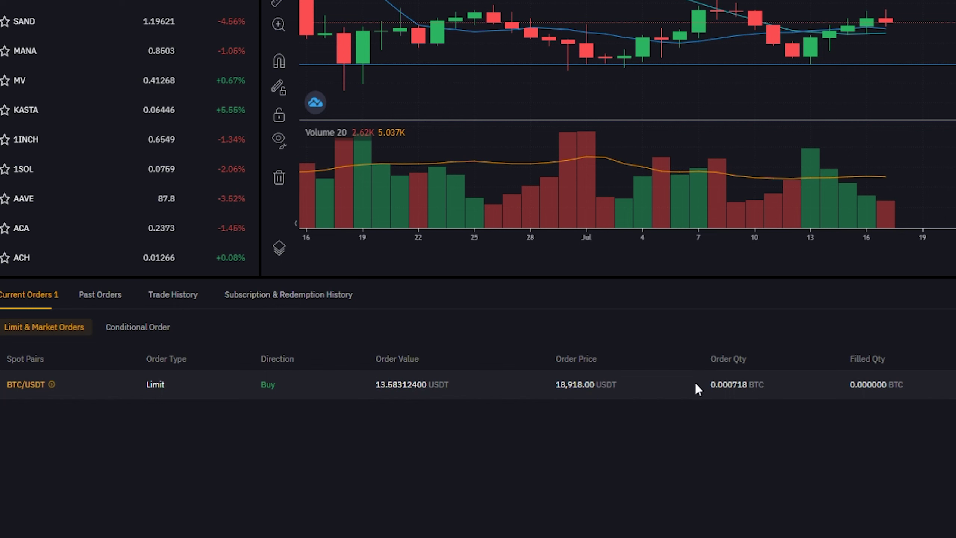
left_click_drag(724, 383, 759, 378)
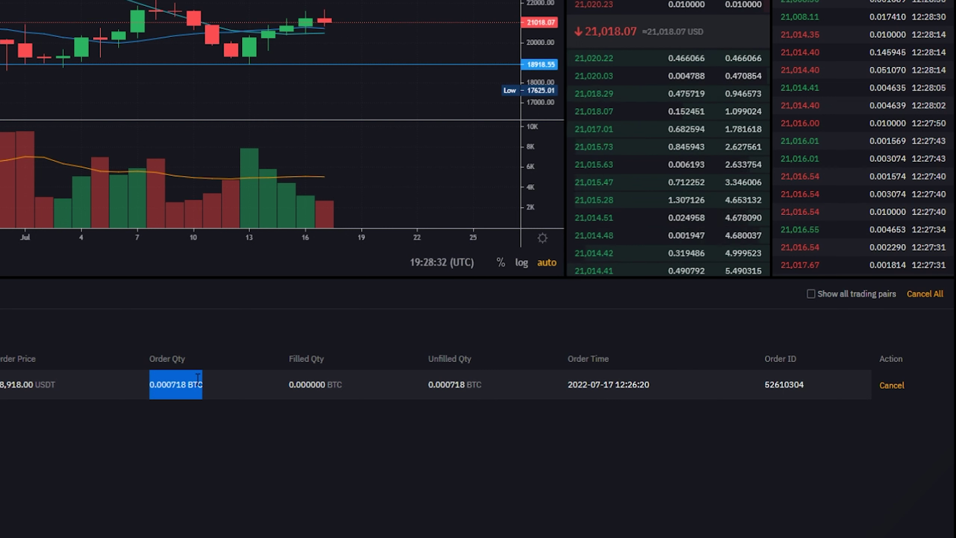
left_click(312, 432)
left_click_drag(286, 359, 328, 359)
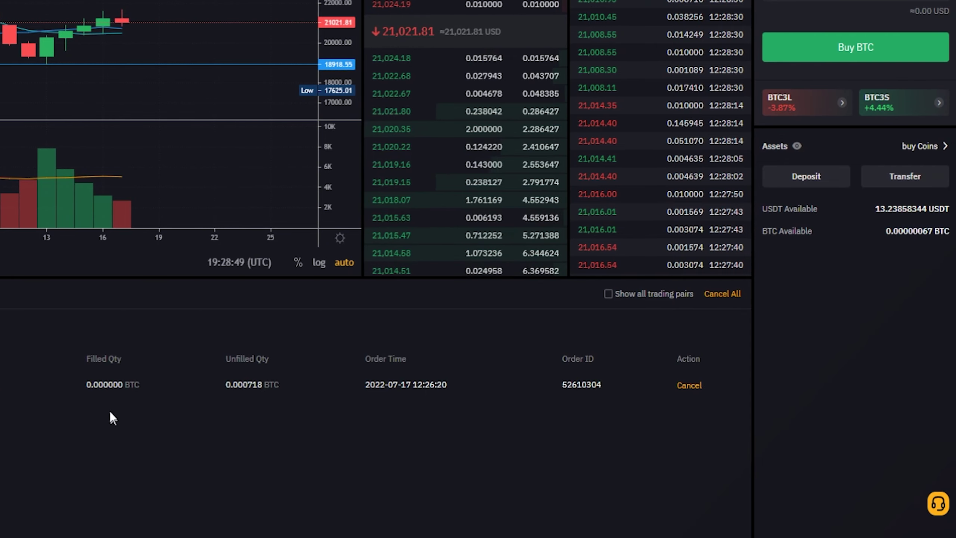
left_click(690, 386)
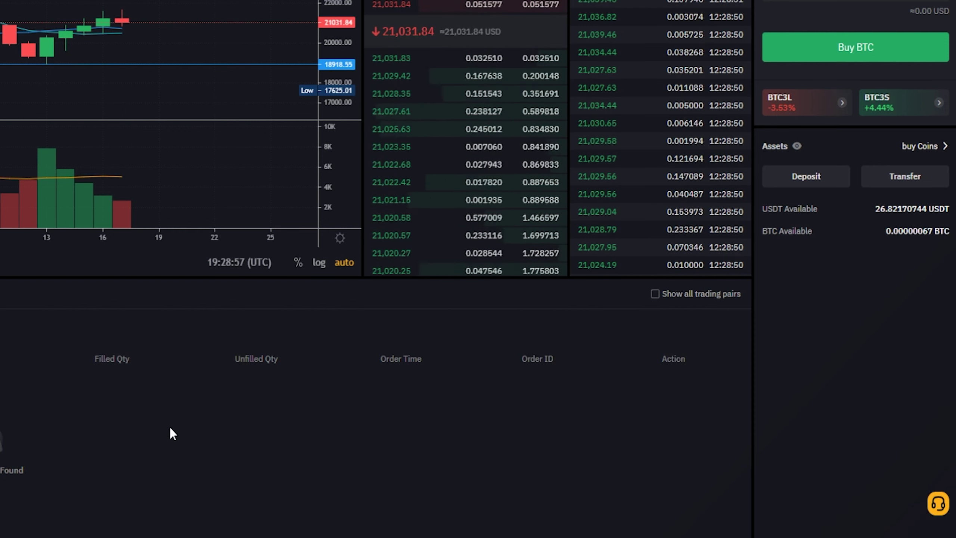
Step: Switch the spot order form to Sell and place a horizontal line on the daily chart at about 22,545
scroll(360, 426, "up", 5)
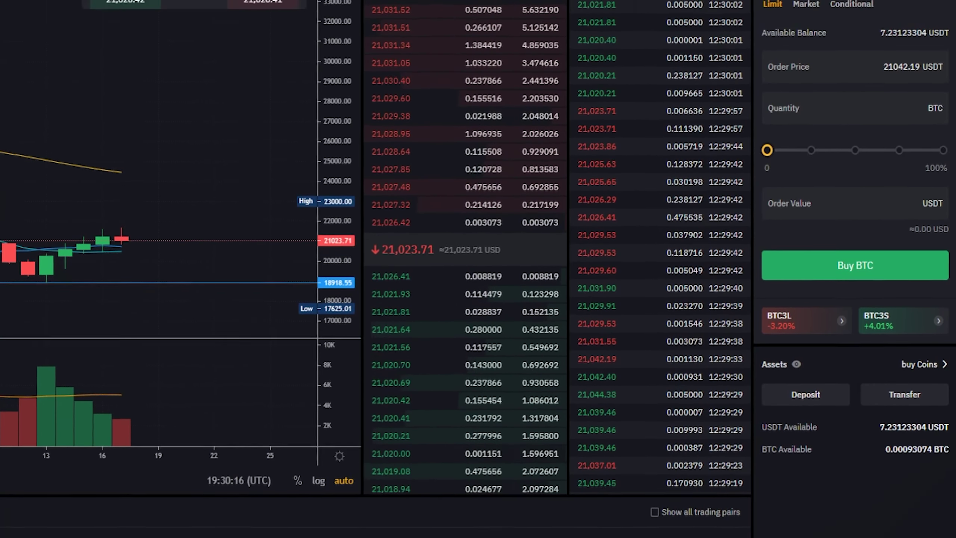
scroll(361, 426, "up", 2)
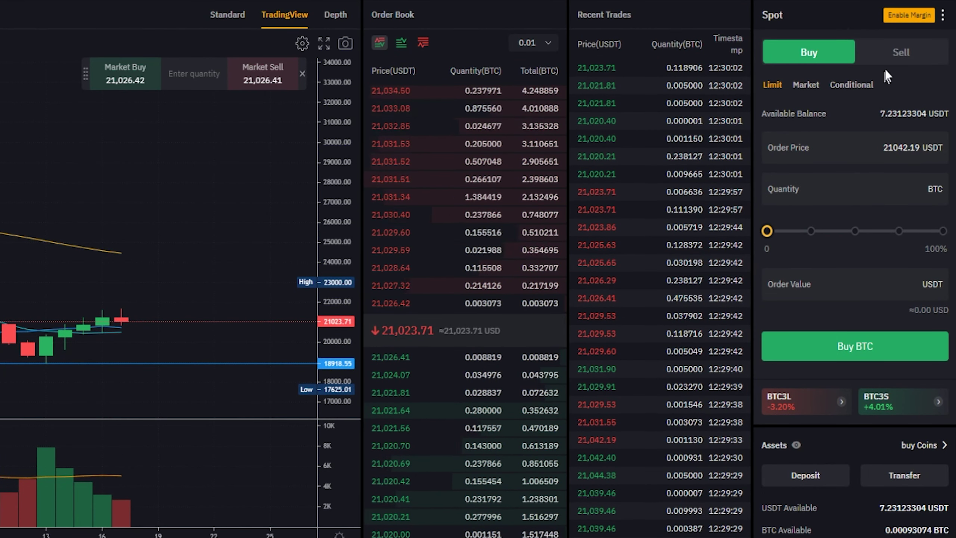
left_click(897, 56)
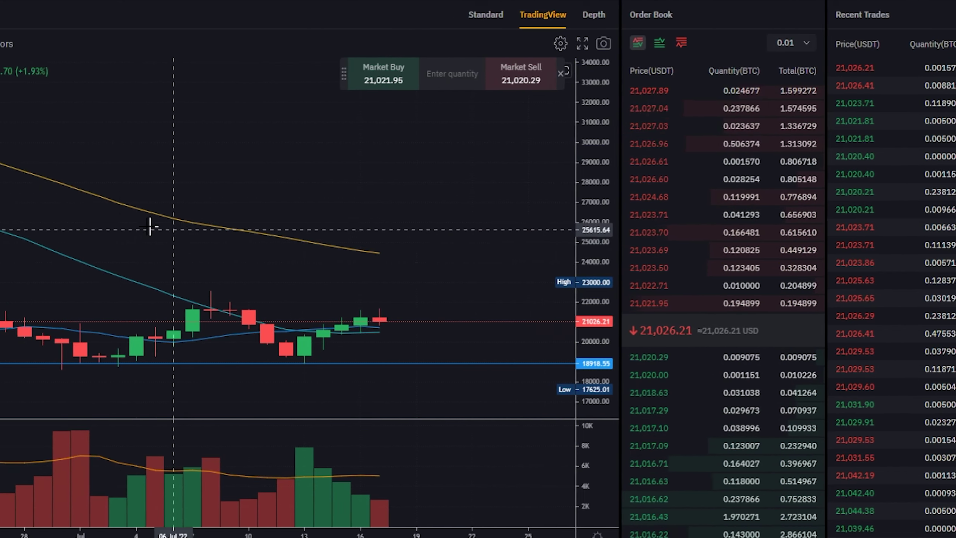
left_click(18, 104)
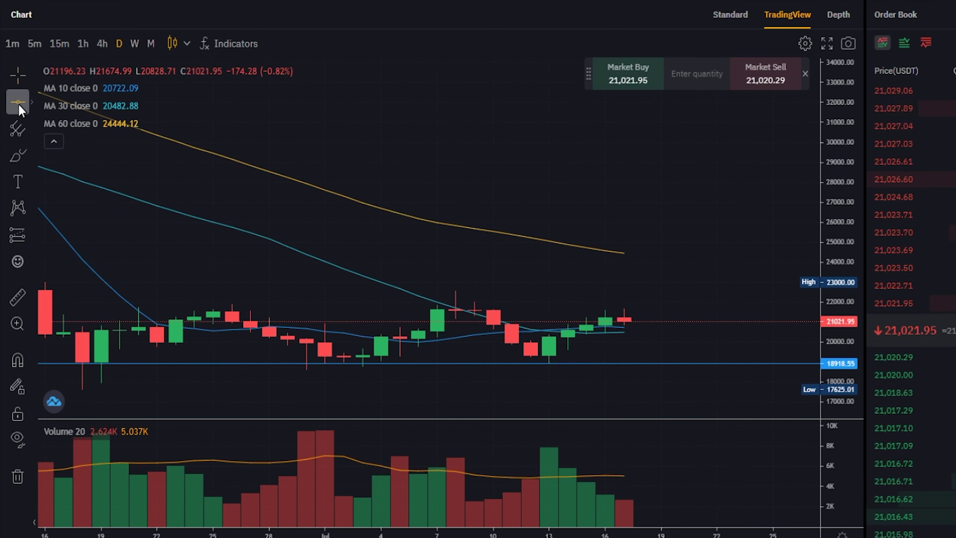
left_click(503, 290)
left_click(485, 170)
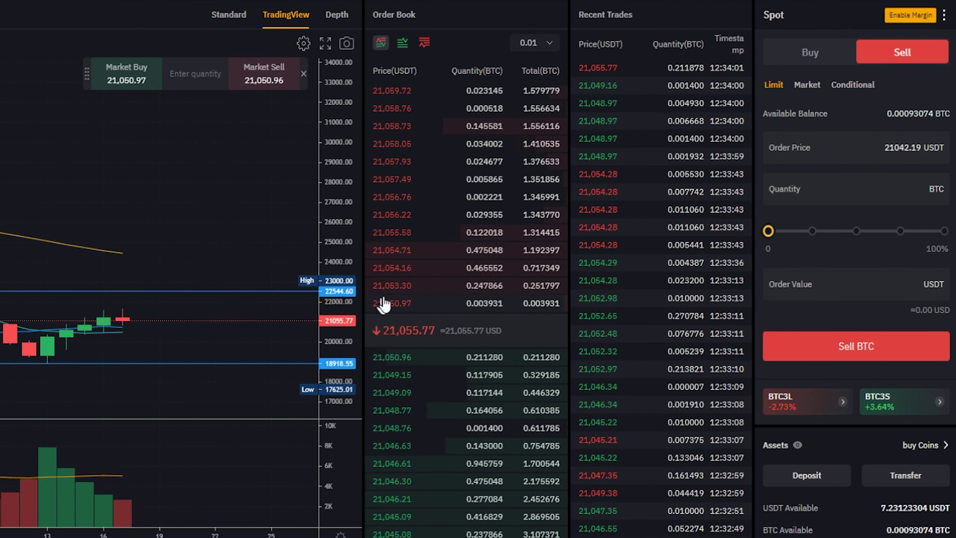
Step: Place and confirm a limit sell order at 22544 USDT for 100% of the available BTC
left_click(902, 147)
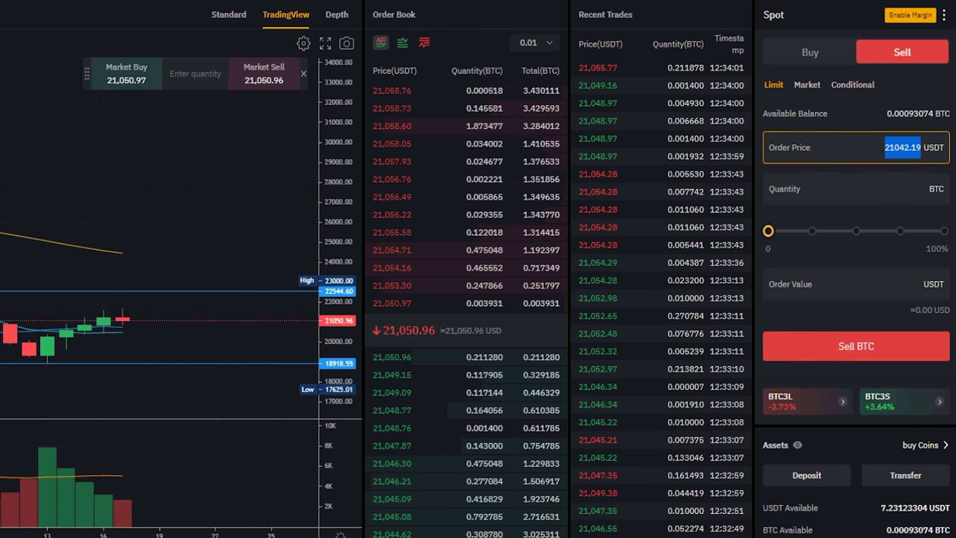
type("22")
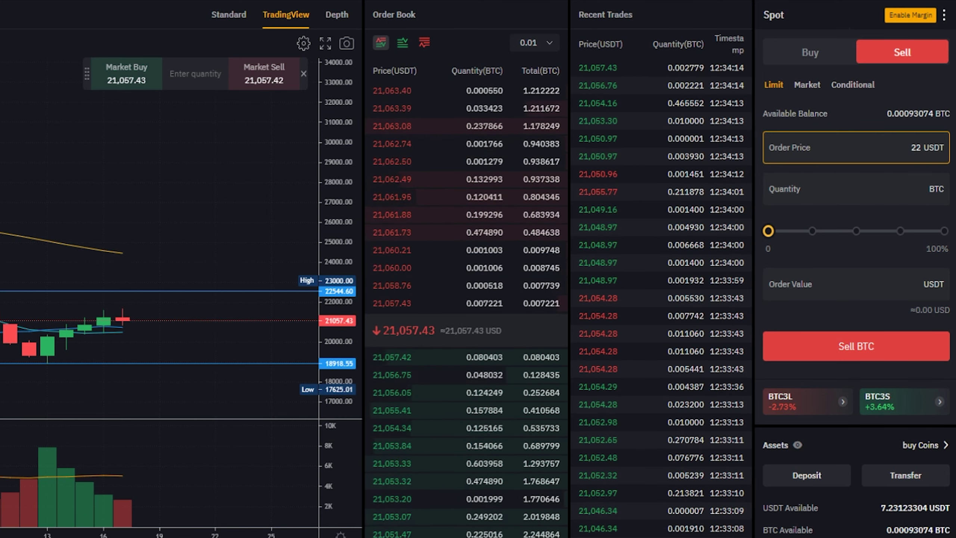
type("544")
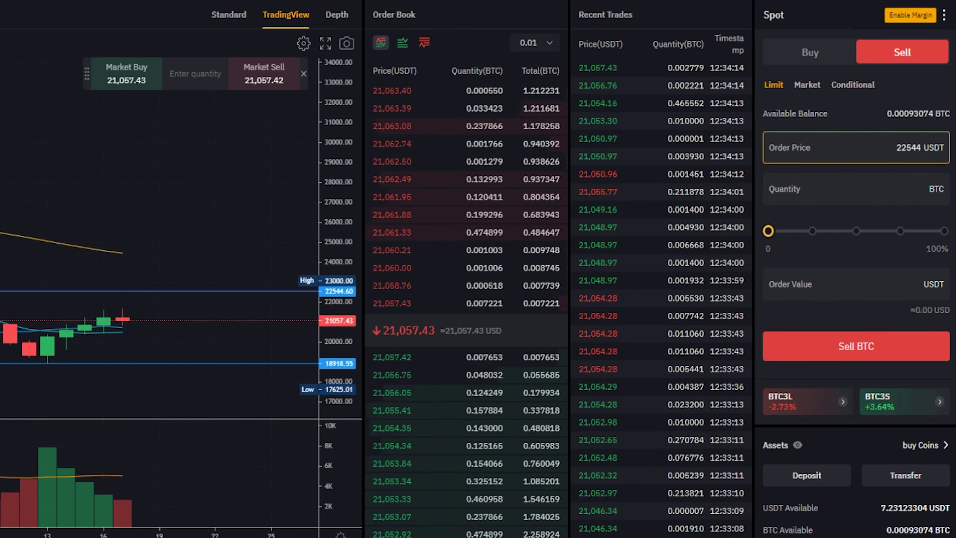
key("Return")
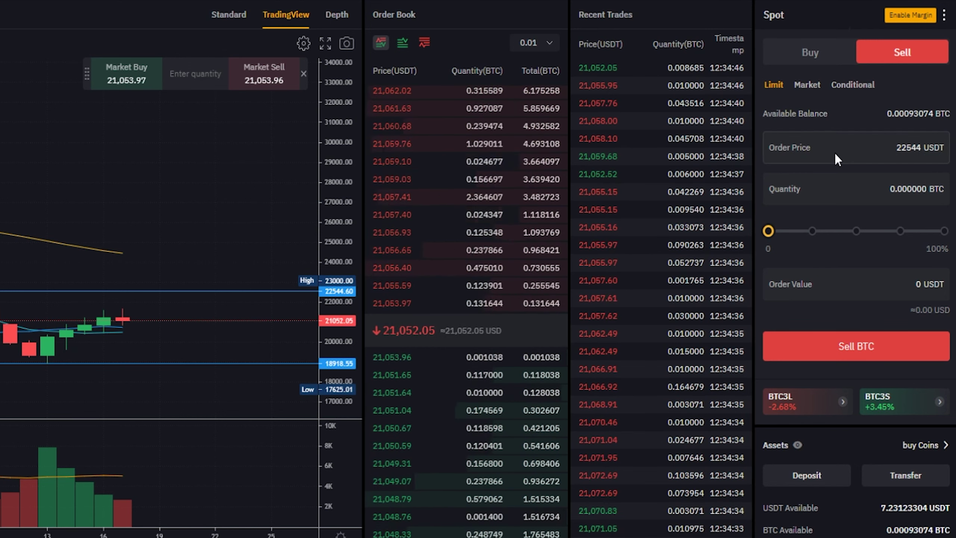
left_click(945, 191)
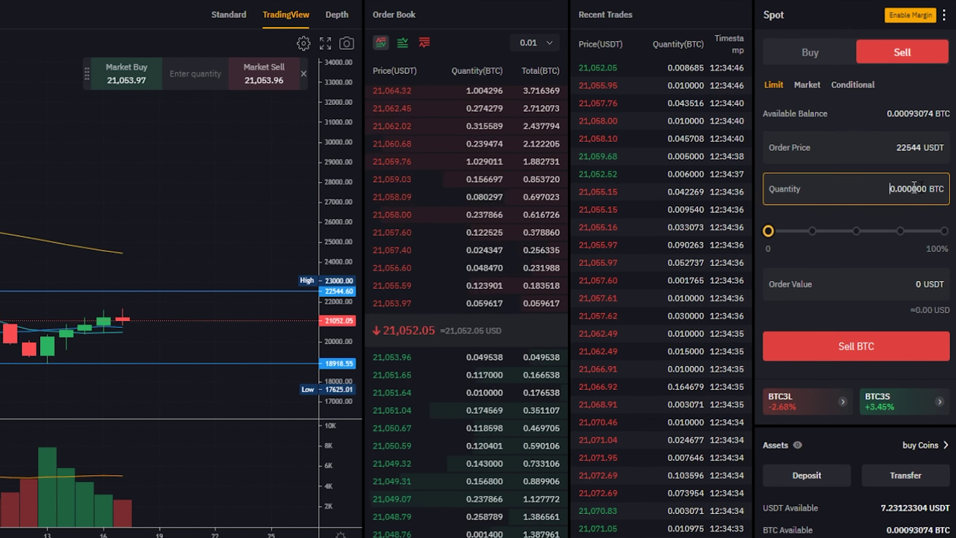
left_click_drag(776, 240, 944, 231)
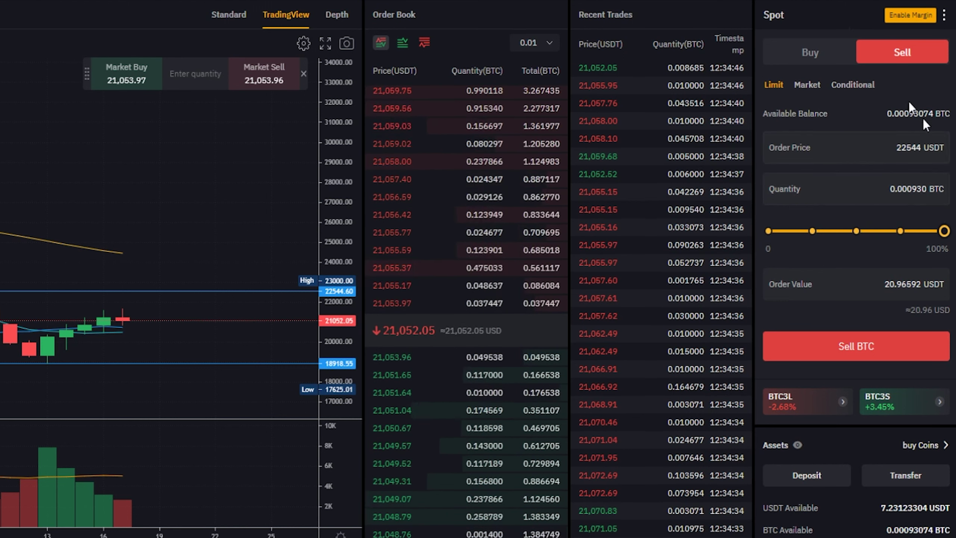
left_click(834, 346)
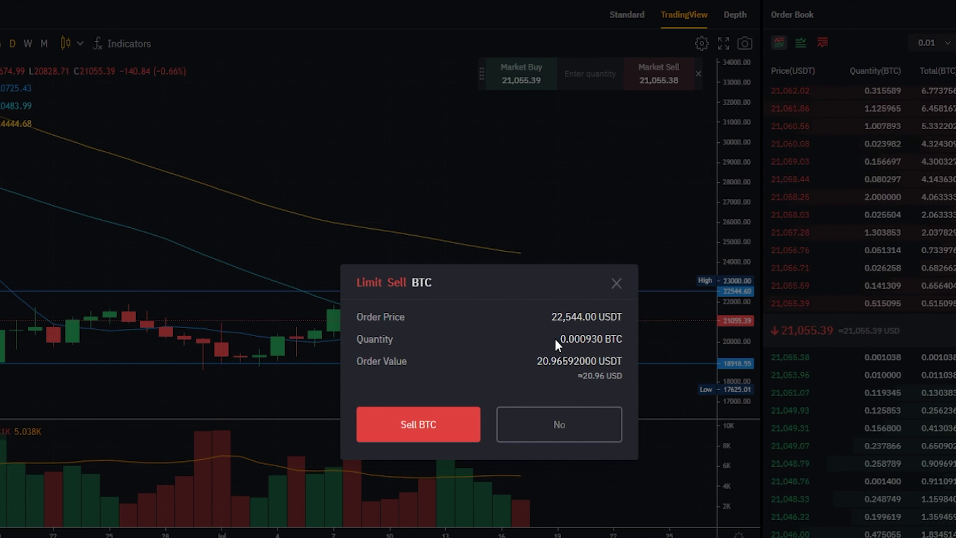
left_click(424, 430)
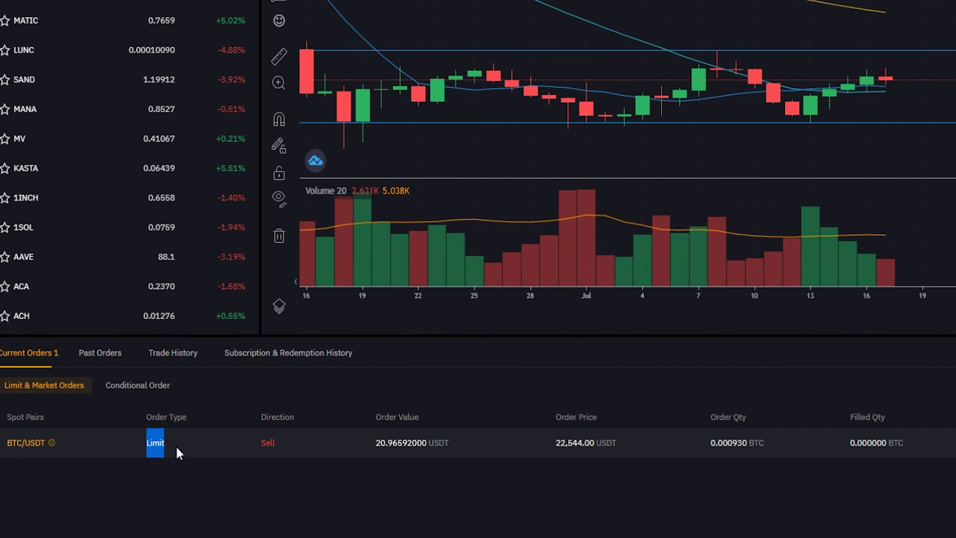
Step: Review the open limit sell order's direction, value, price and filled quantity, and cancel the order
left_click_drag(257, 443, 495, 437)
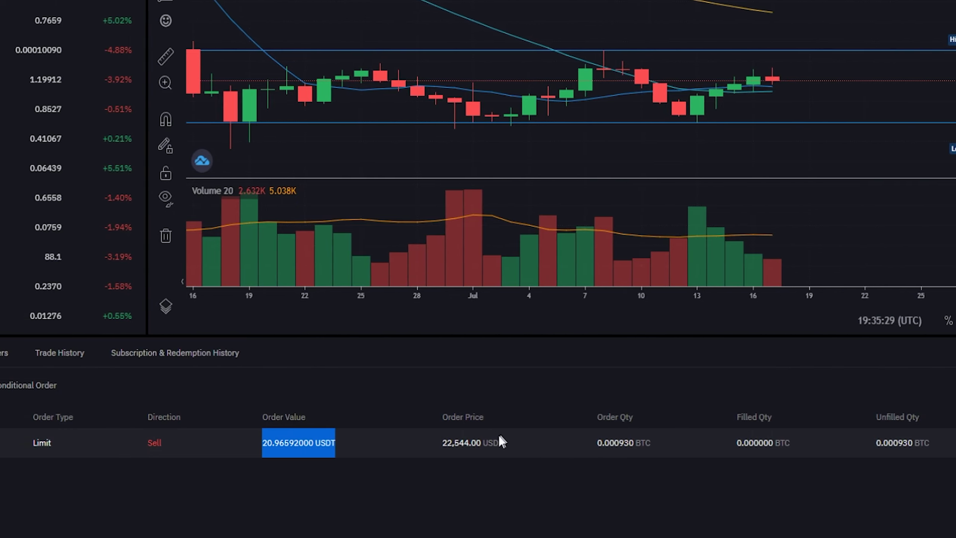
left_click_drag(667, 417, 721, 417)
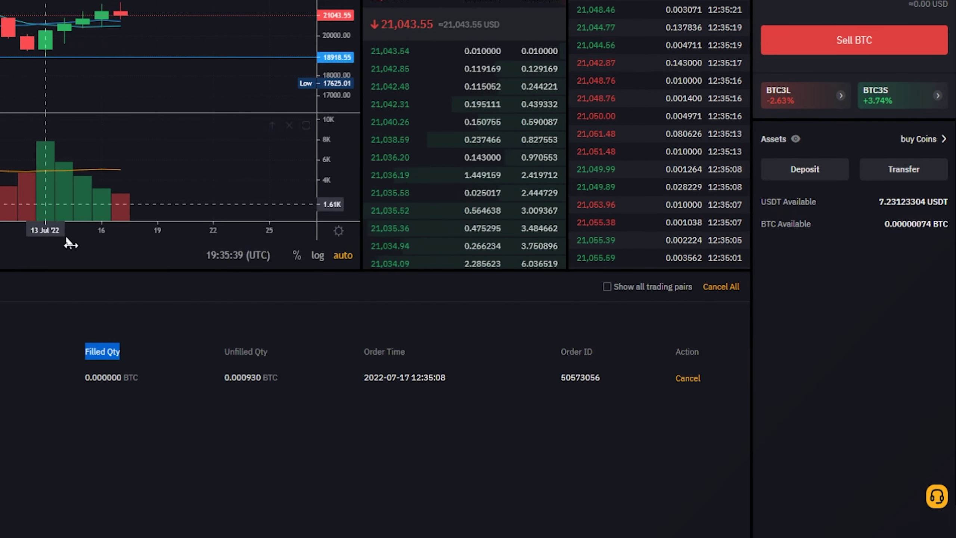
left_click(692, 379)
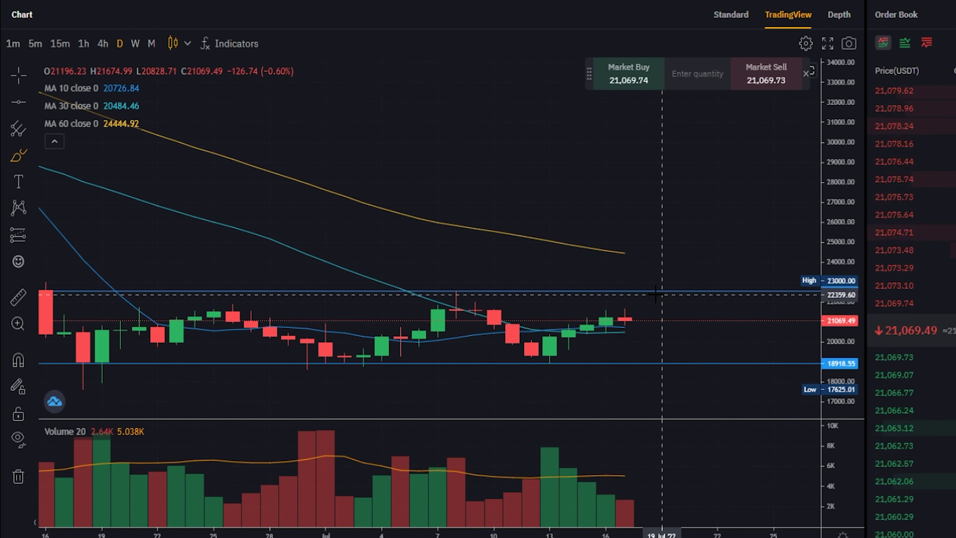
Step: Draw a freehand brush stroke on the chart from the latest candle down to below the lower horizontal line
mouse_move(625, 319)
left_mouse_down()
mouse_move(662, 340)
mouse_move(662, 405)
left_mouse_up()
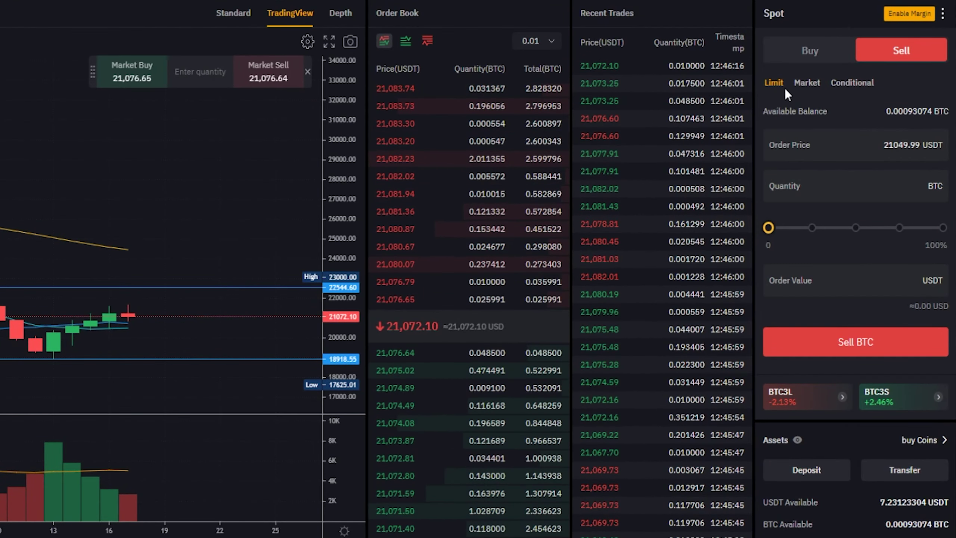
Step: Place and confirm a market buy order for BTC using 100% of the available USDT balance
left_click(817, 82)
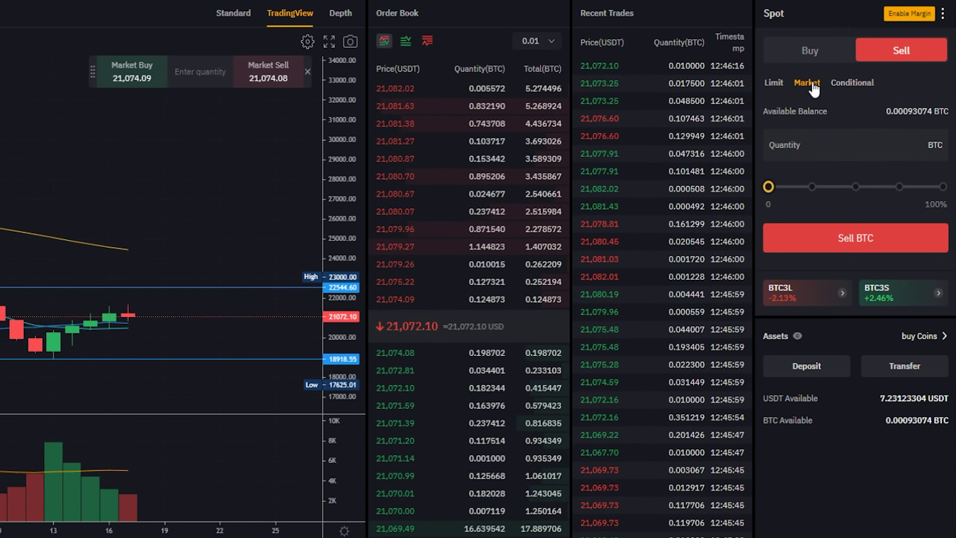
left_click(814, 50)
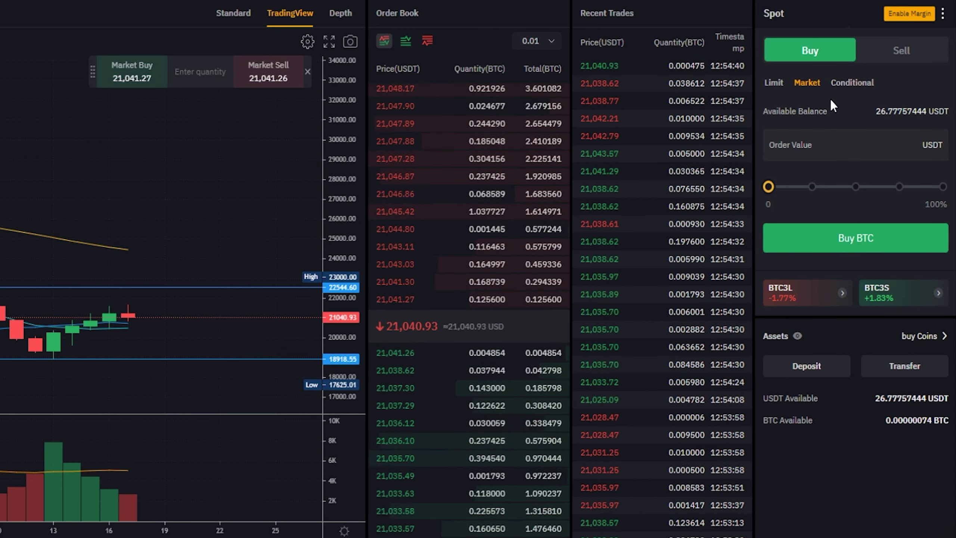
left_click(887, 50)
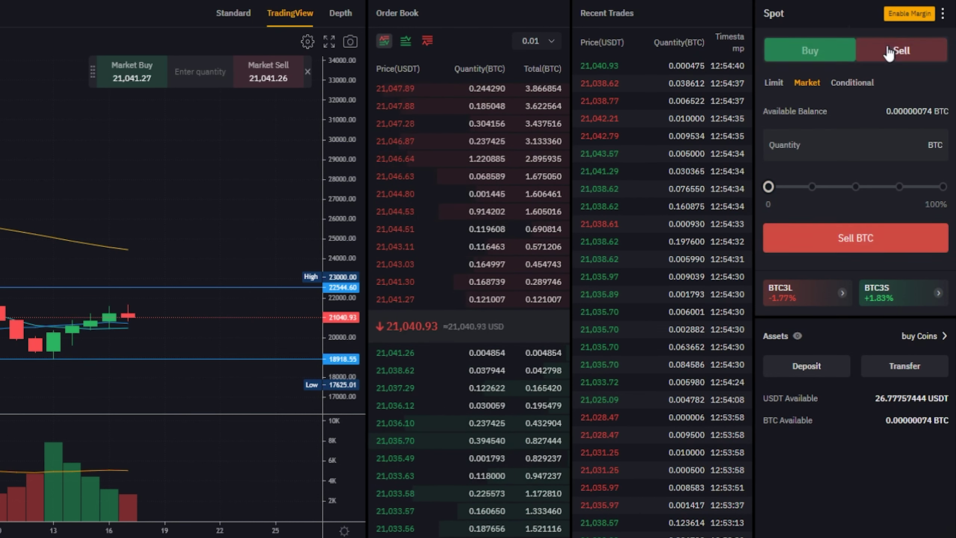
left_click(813, 51)
left_click_drag(768, 187, 942, 187)
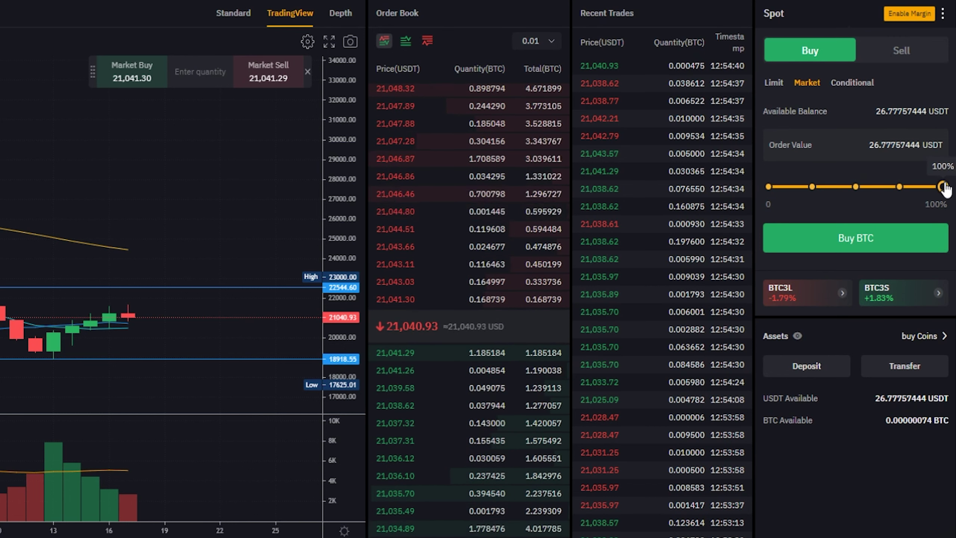
left_click(867, 238)
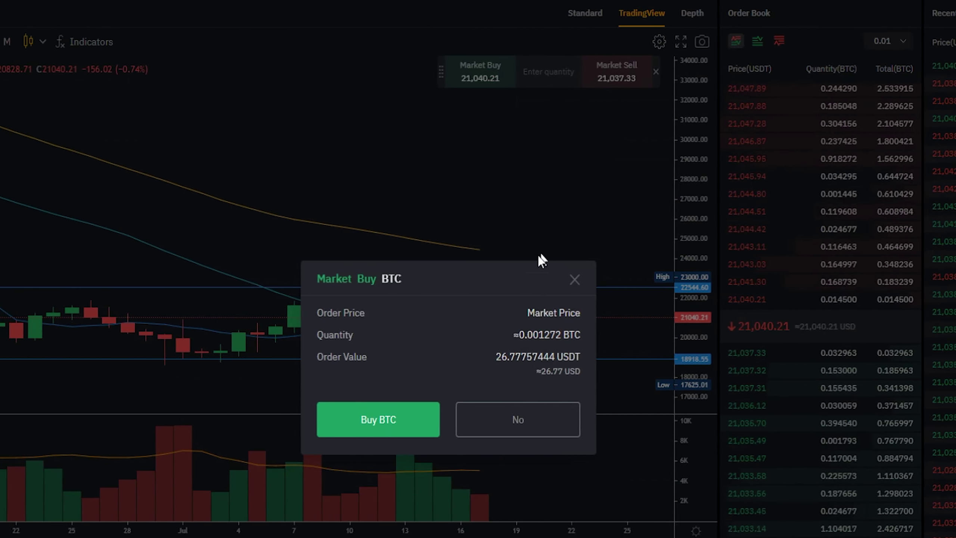
left_click(416, 425)
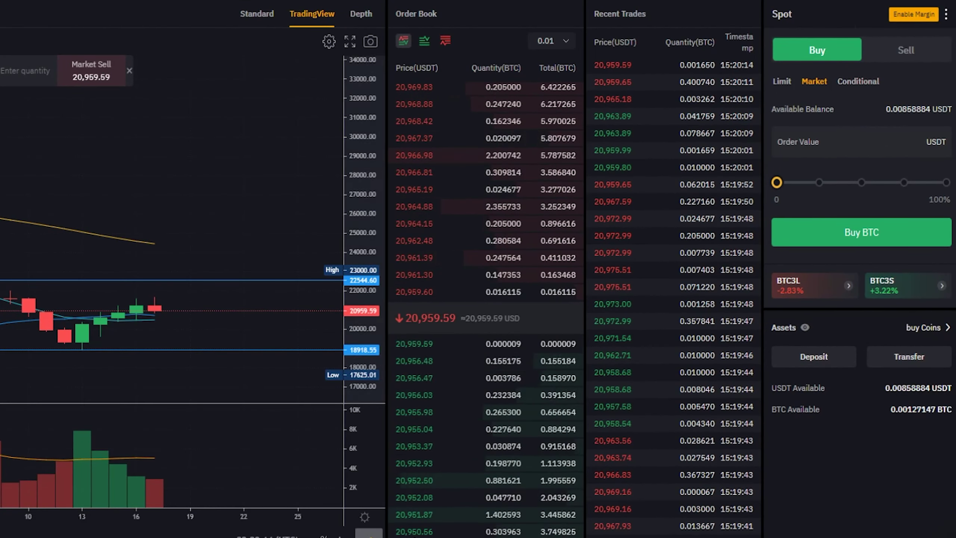
Step: Switch the spot order form to a conditional sell order
left_click(857, 81)
left_click(919, 51)
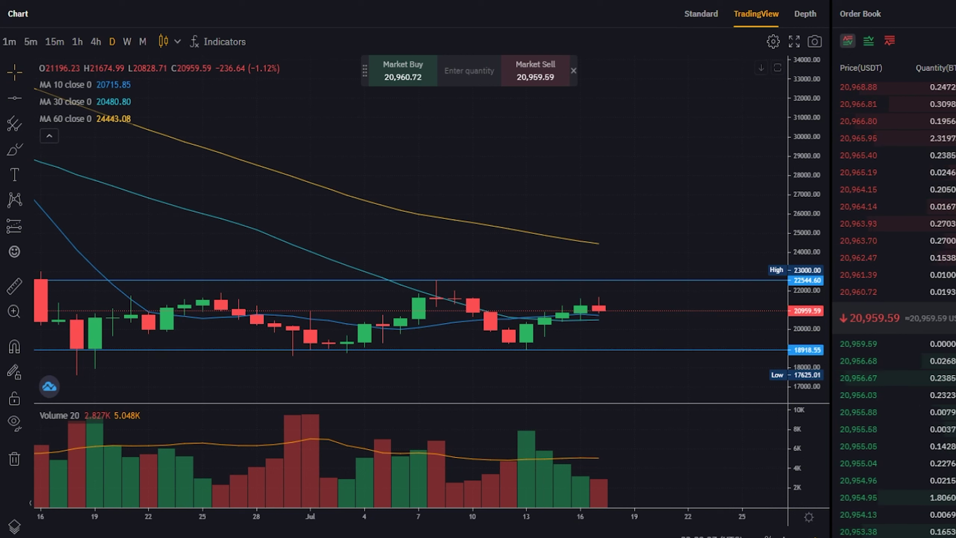
Step: Circle the mid-July lows at the lower horizontal line with the brush, sketch a drop to that line, and undo both strokes
left_click(559, 335)
mouse_move(557, 334)
left_mouse_down()
mouse_move(504, 334)
mouse_move(480, 356)
mouse_move(563, 364)
mouse_move(559, 335)
left_mouse_up()
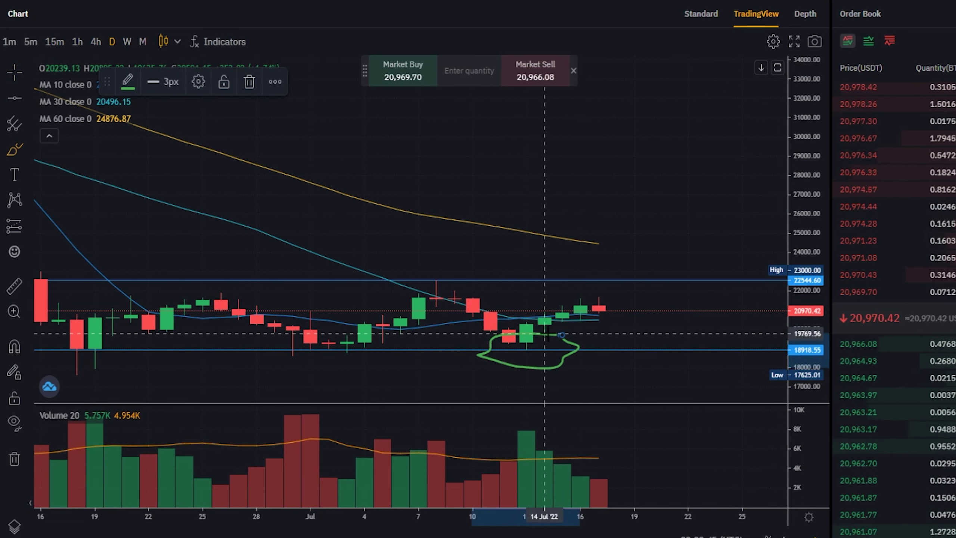
key("ctrl+z")
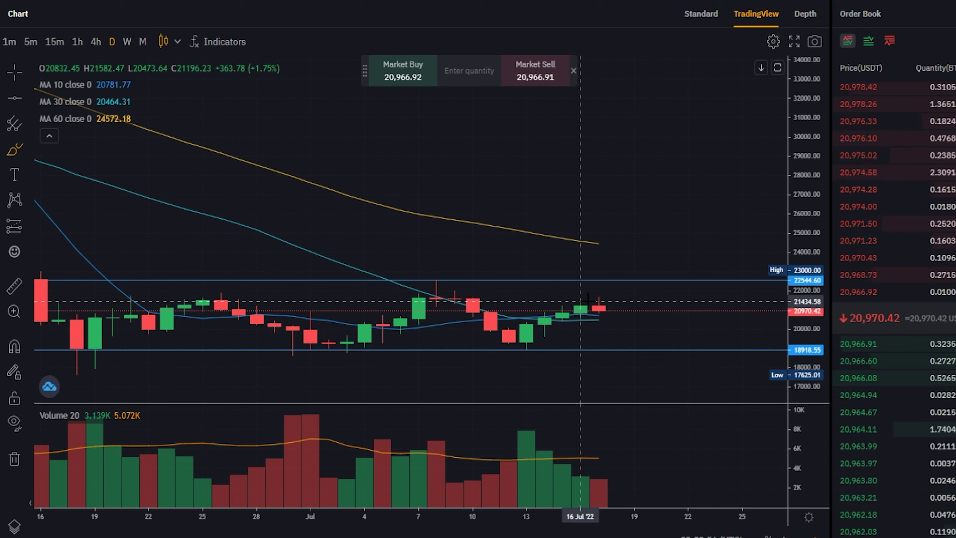
mouse_move(581, 306)
left_mouse_down()
mouse_move(610, 306)
mouse_move(634, 324)
left_mouse_up()
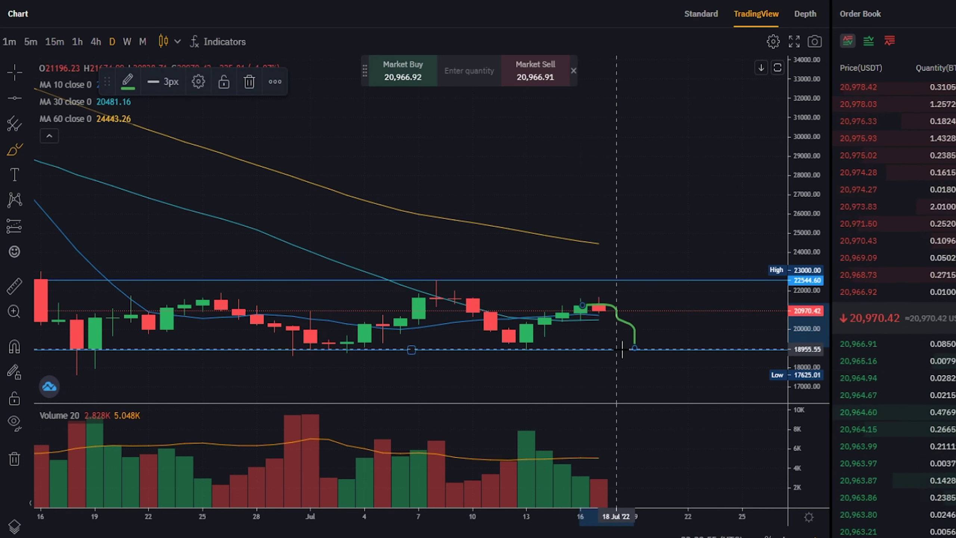
key("ctrl")
key("ctrl+z")
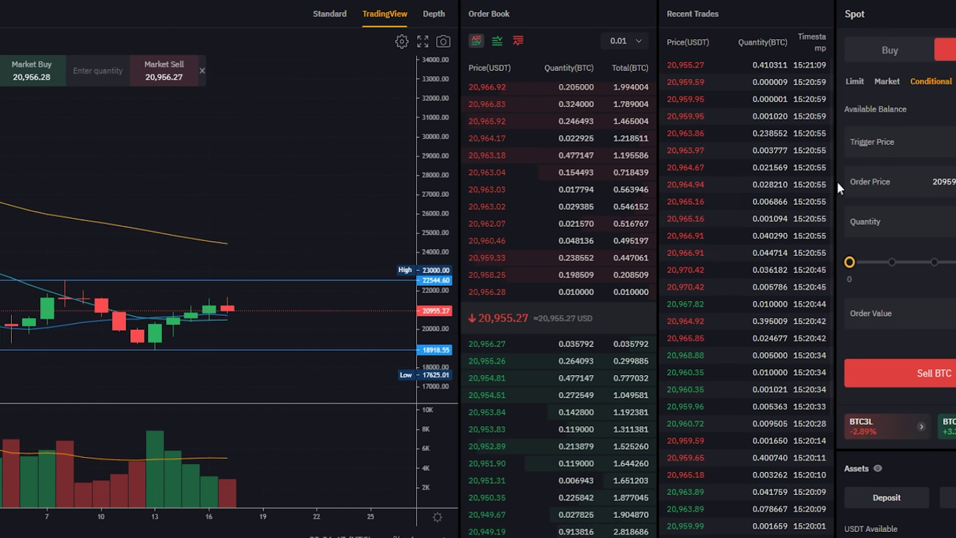
Step: Set the conditional sell's trigger price to 18918 USDT and place a horizontal line on the chart at about 18,474
left_click(839, 140)
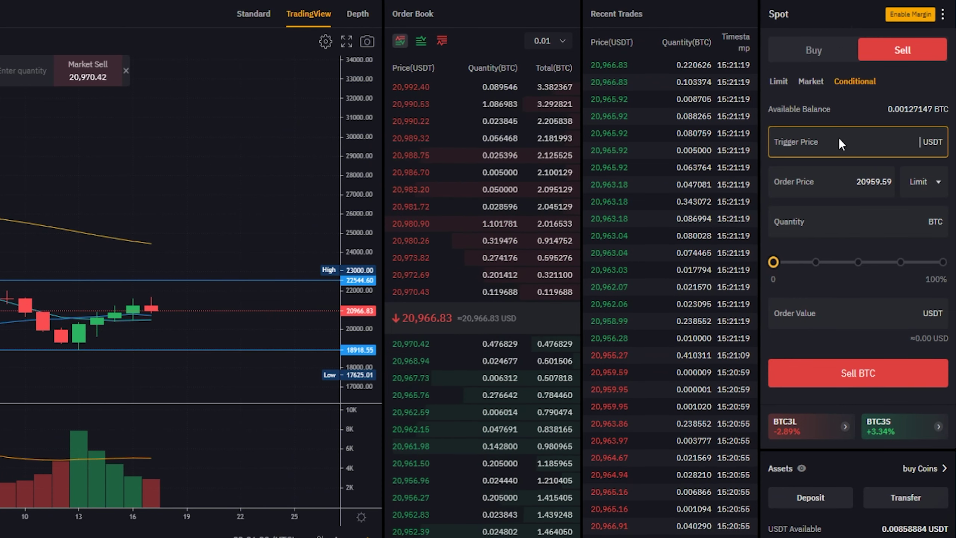
type("1")
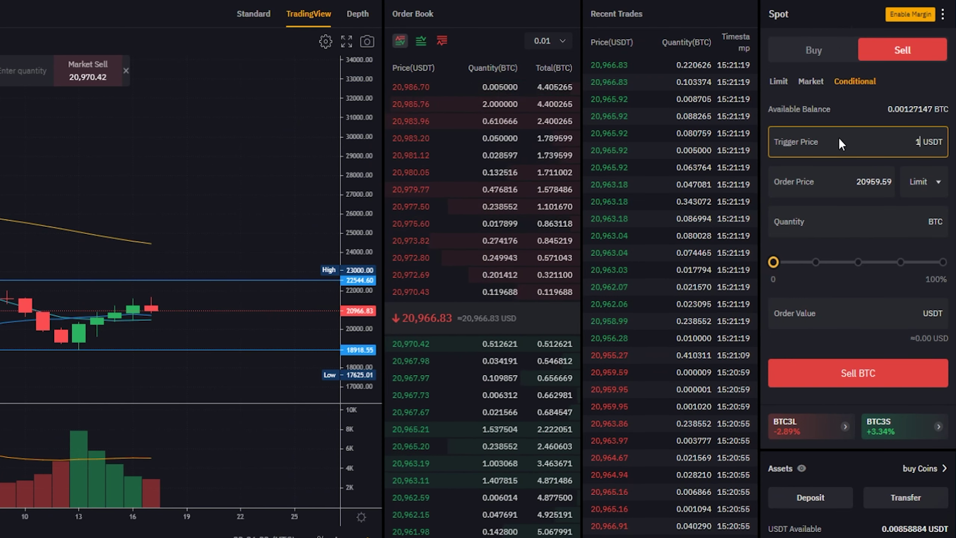
type("8918")
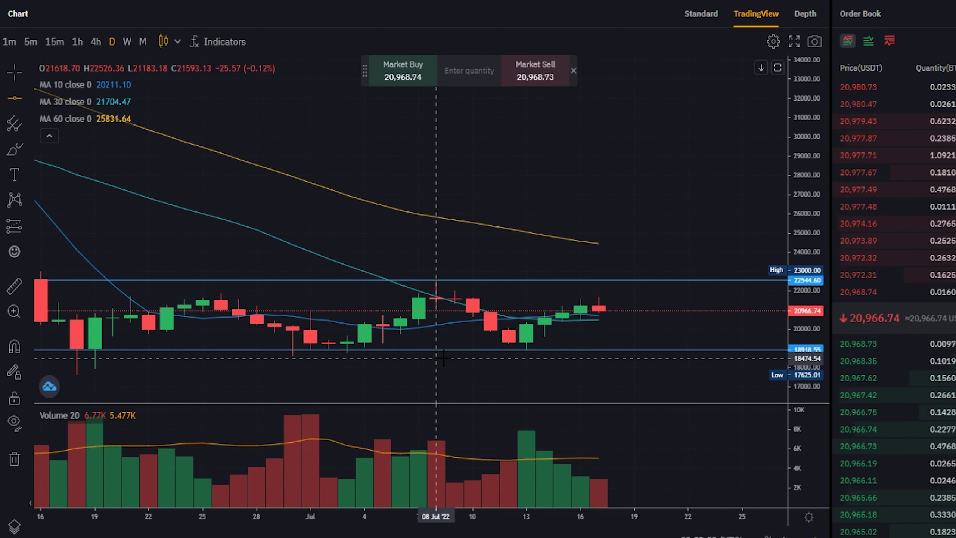
left_click(411, 358)
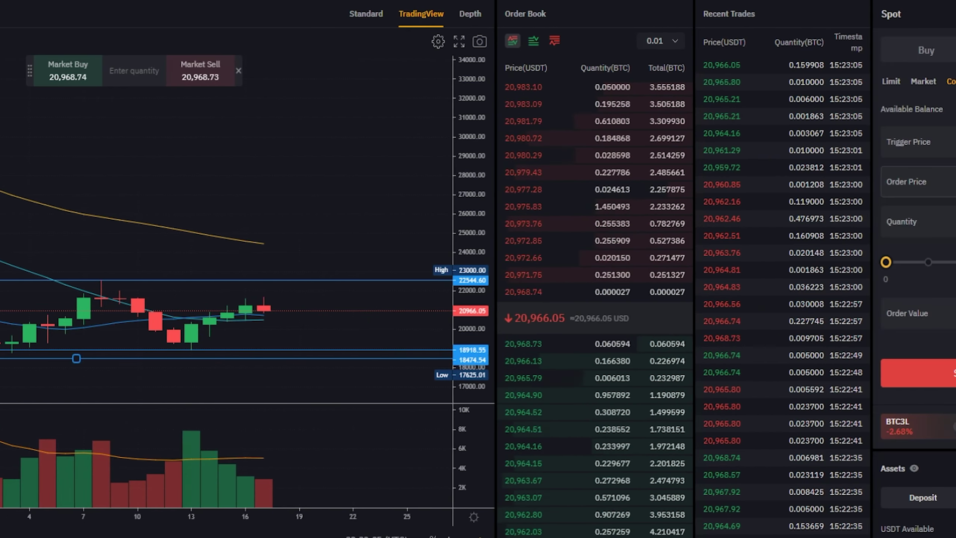
Step: Set the conditional sell's order price to 18474 USDT and its quantity to 100% of the available BTC
left_click(940, 183)
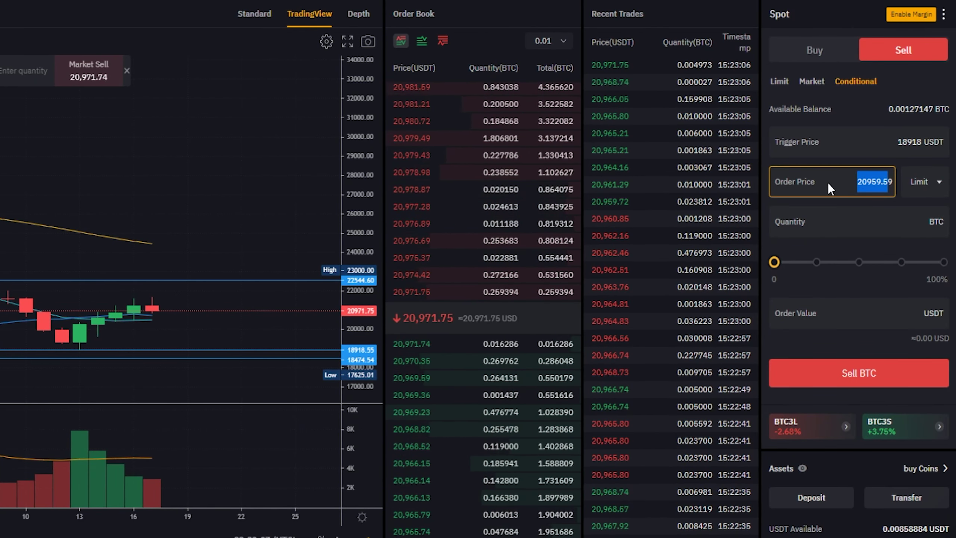
type("189")
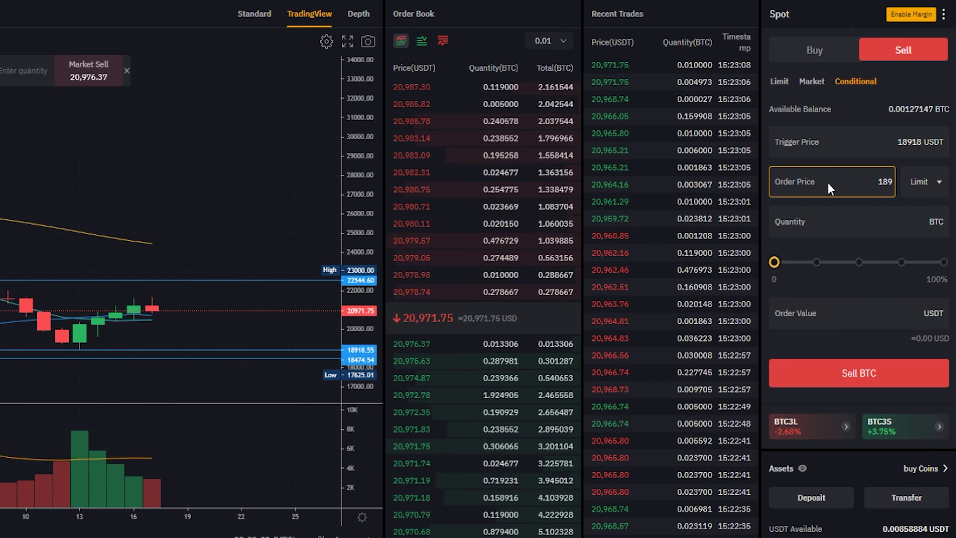
key("Left")
type("474")
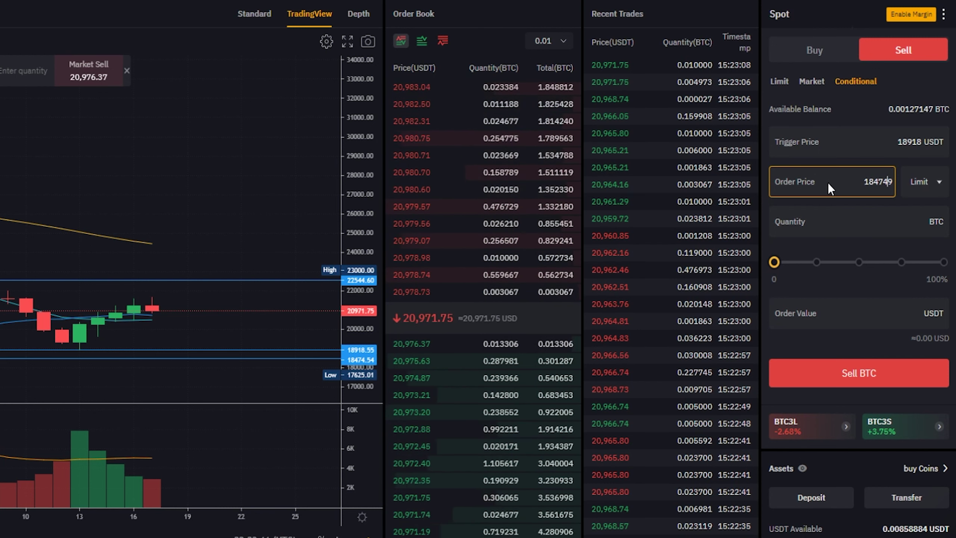
key("Right")
key("BackSpace")
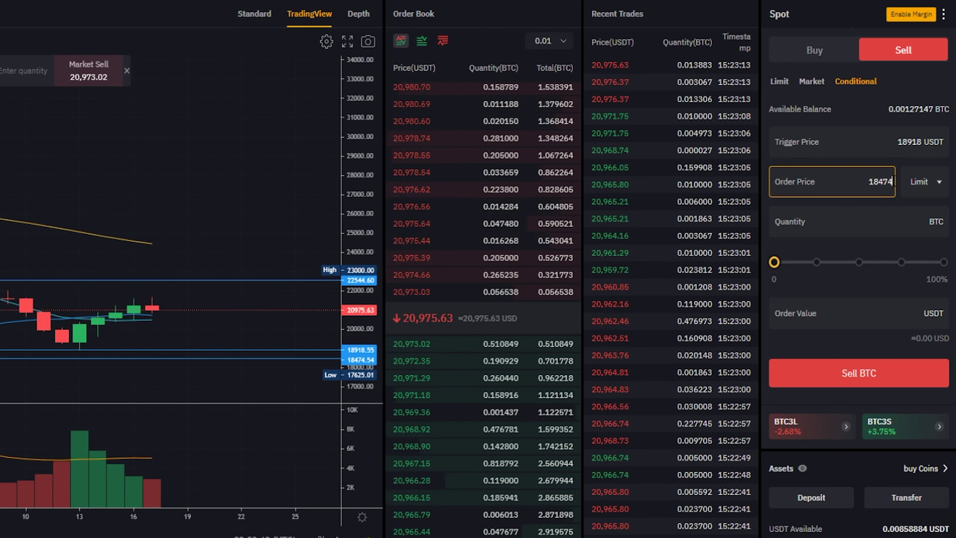
left_click(836, 184)
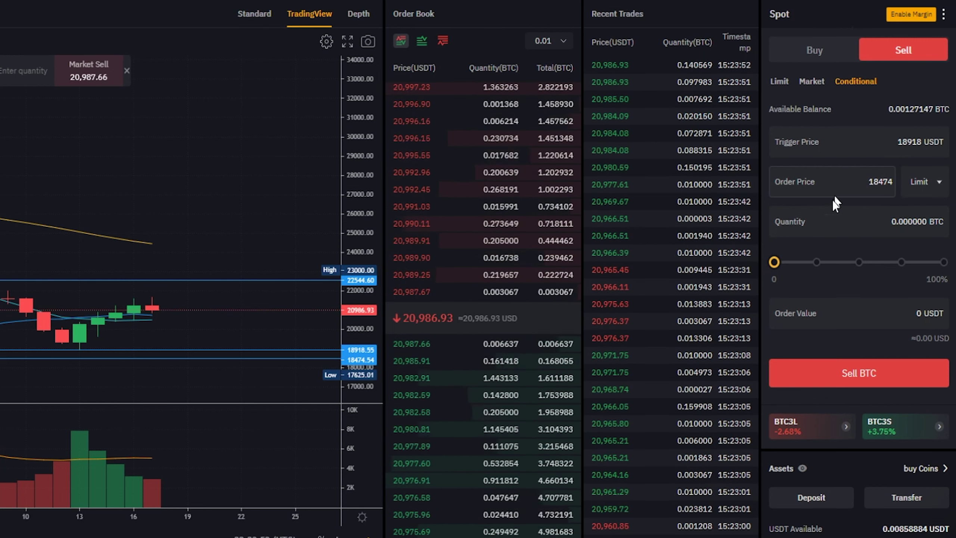
left_click_drag(774, 263, 954, 266)
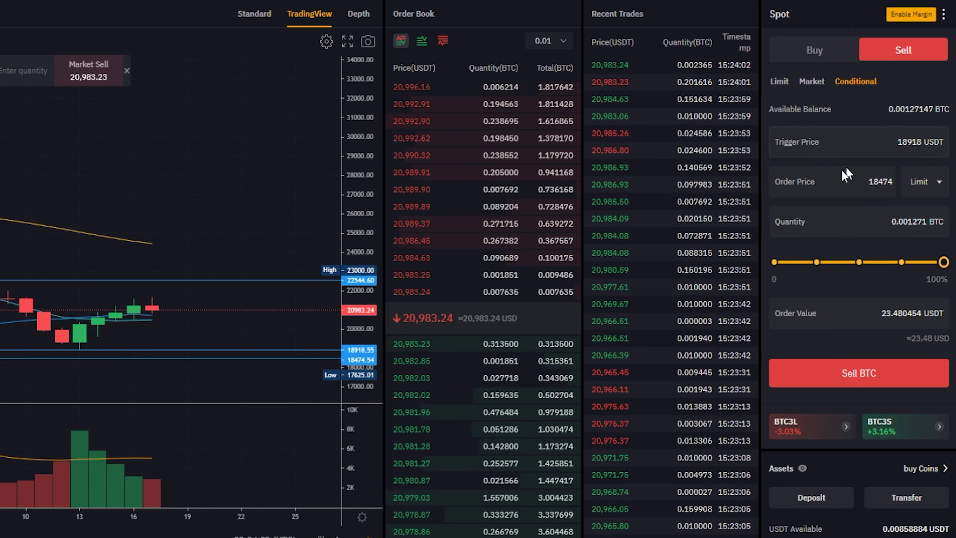
Step: Submit the conditional sell order, review its trigger price, order price, quantity and order value, and confirm it
left_click(860, 374)
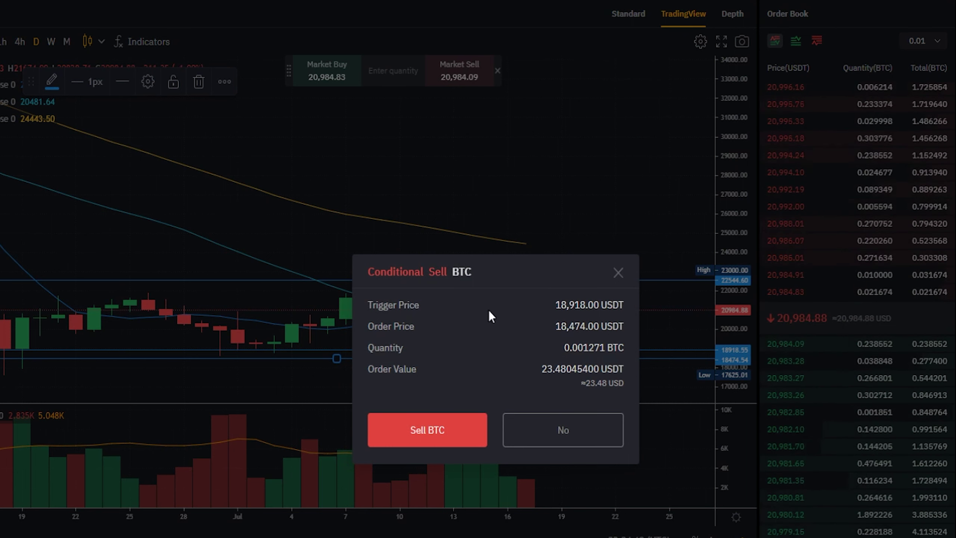
left_click_drag(556, 304, 560, 304)
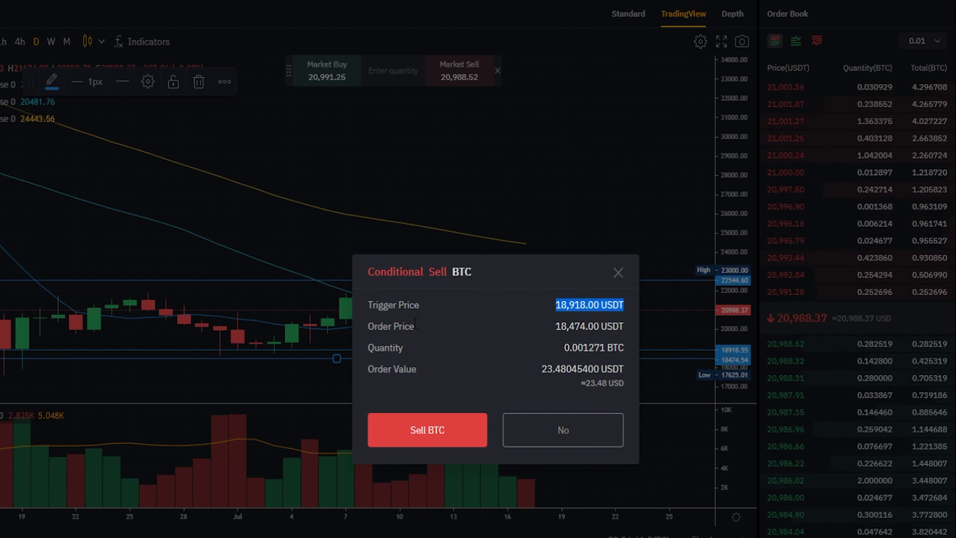
left_click(368, 332)
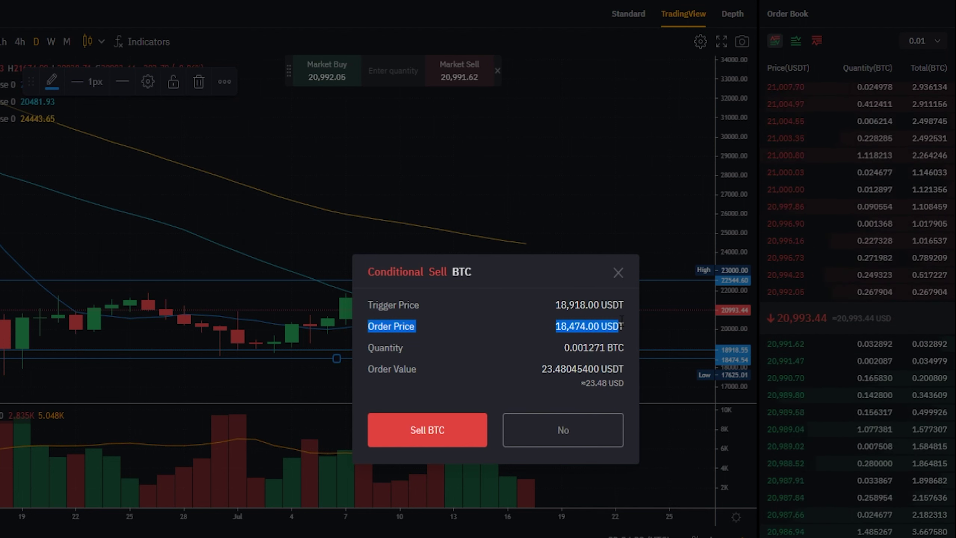
left_click(549, 358)
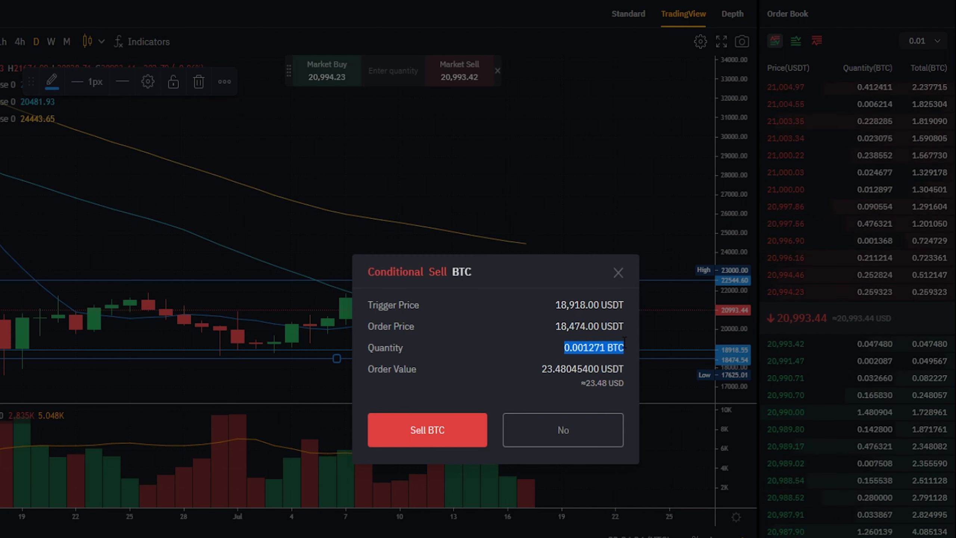
left_click(509, 379)
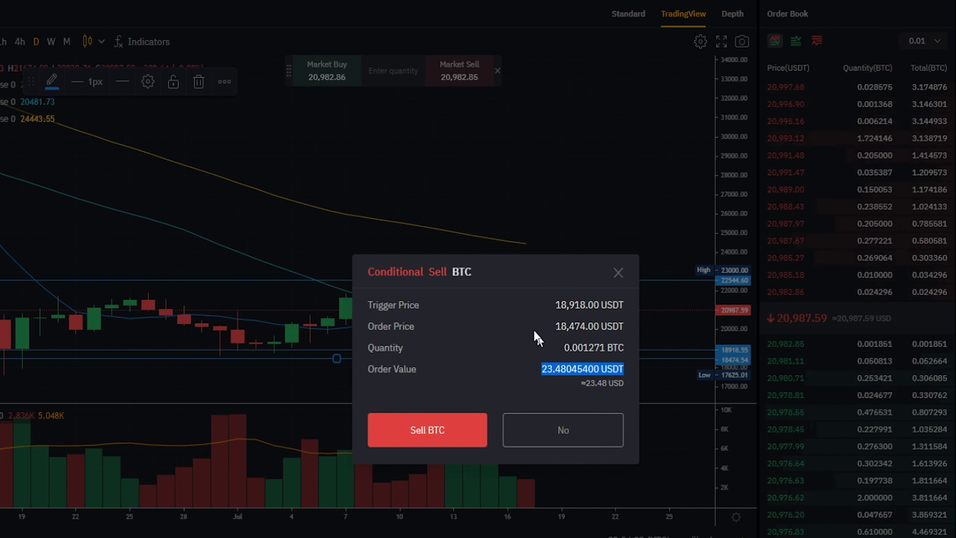
left_click(433, 433)
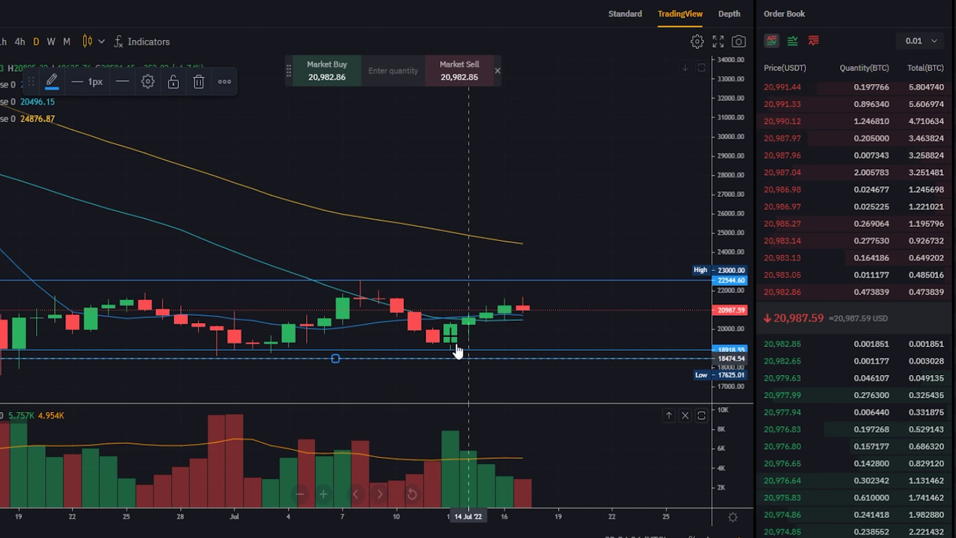
Step: Sketch a brush stroke falling from the latest candle and looping below the two lower horizontal lines, and delete it
left_click(518, 318)
mouse_move(527, 318)
left_mouse_down()
mouse_move(544, 350)
mouse_move(539, 374)
mouse_move(559, 364)
mouse_move(524, 364)
mouse_move(559, 360)
mouse_move(540, 359)
left_mouse_up()
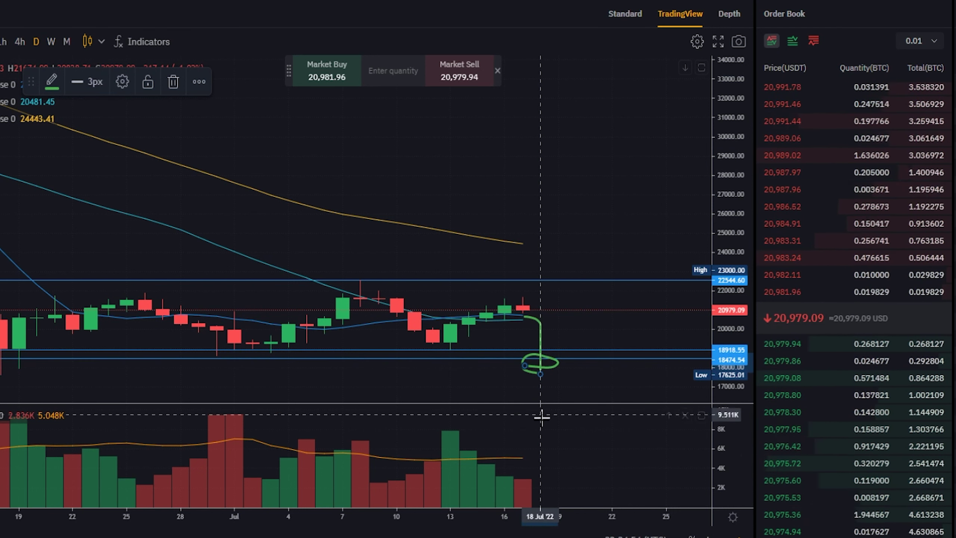
key("Delete")
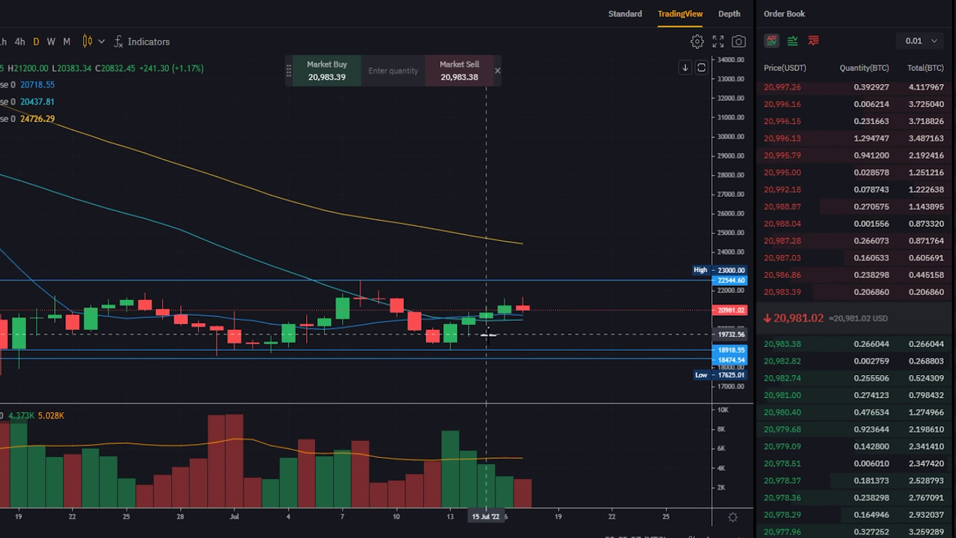
left_click_drag(508, 350, 508, 350)
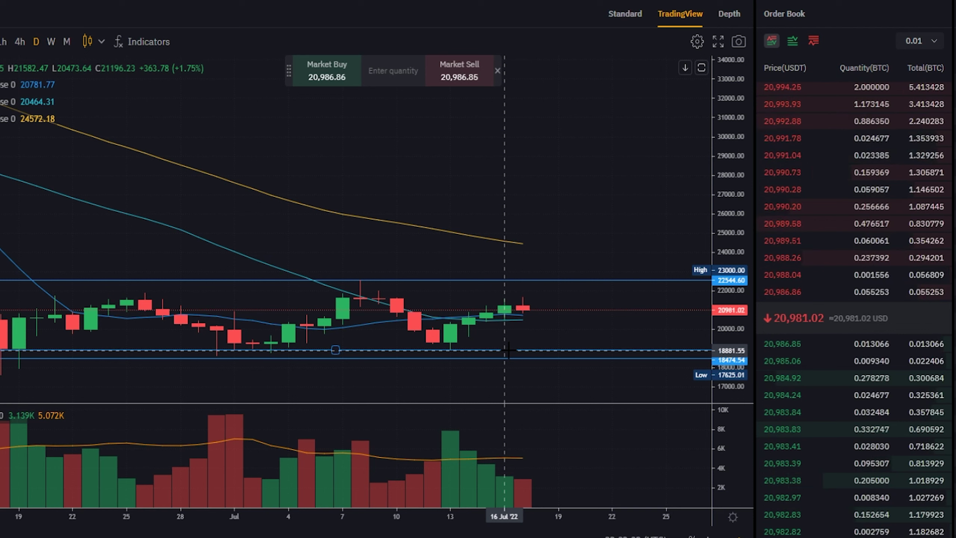
left_click_drag(508, 350, 508, 349)
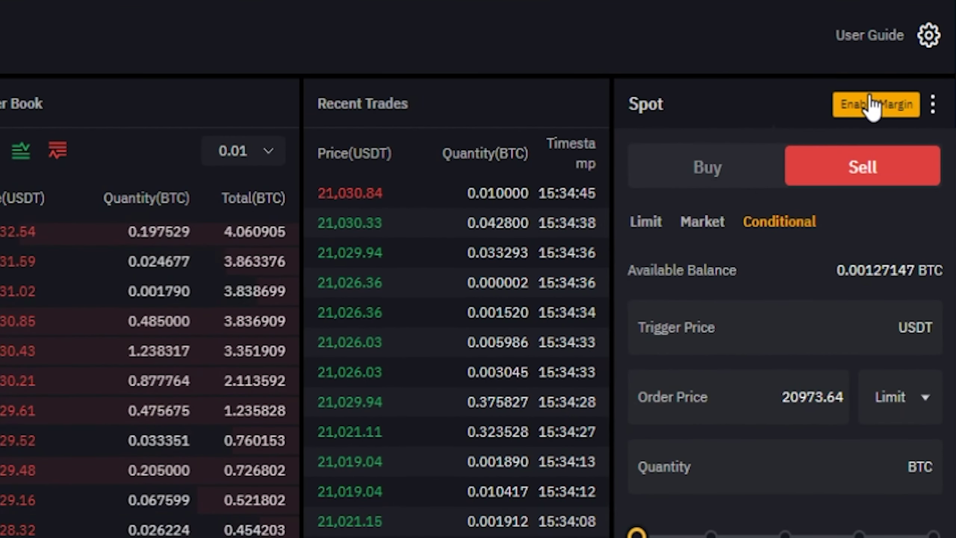
Step: Open the spot trading fee article and examine the maker and taker fee rates for all spot trading pairs
left_click(933, 102)
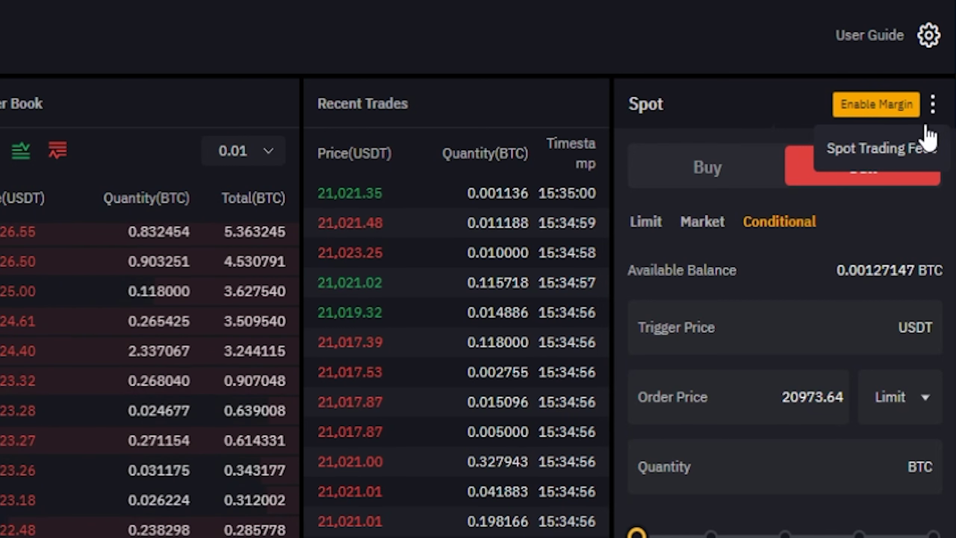
left_click(878, 148)
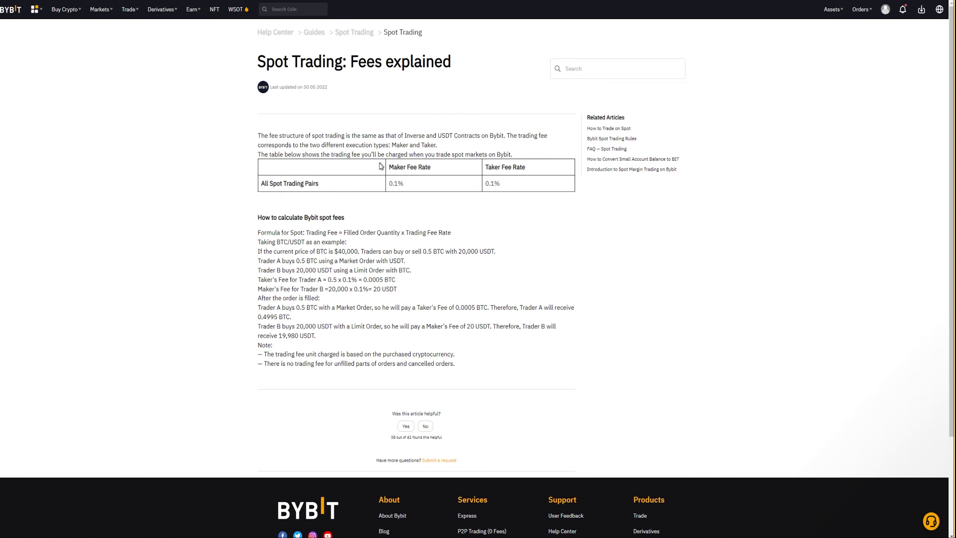
left_click_drag(389, 169, 431, 168)
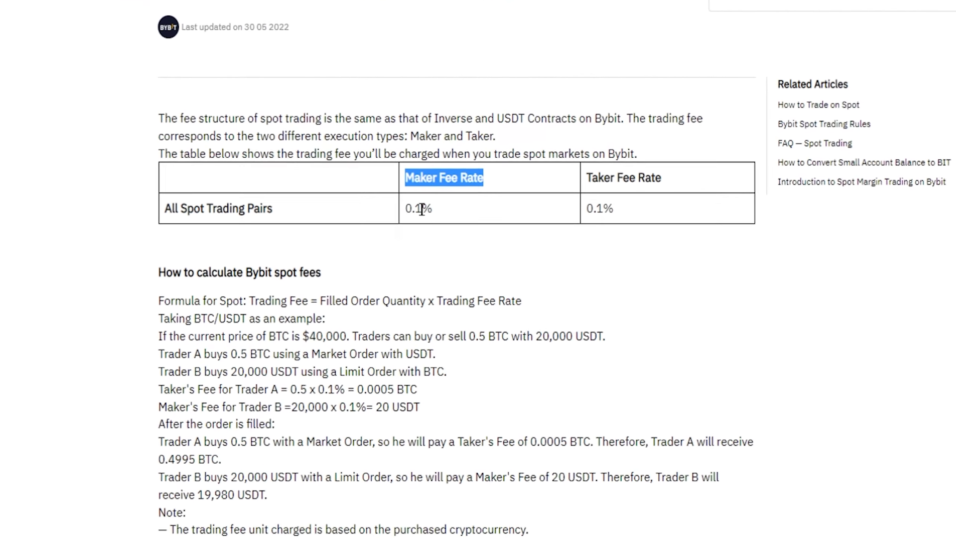
double_click(398, 184)
left_click_drag(604, 182, 690, 183)
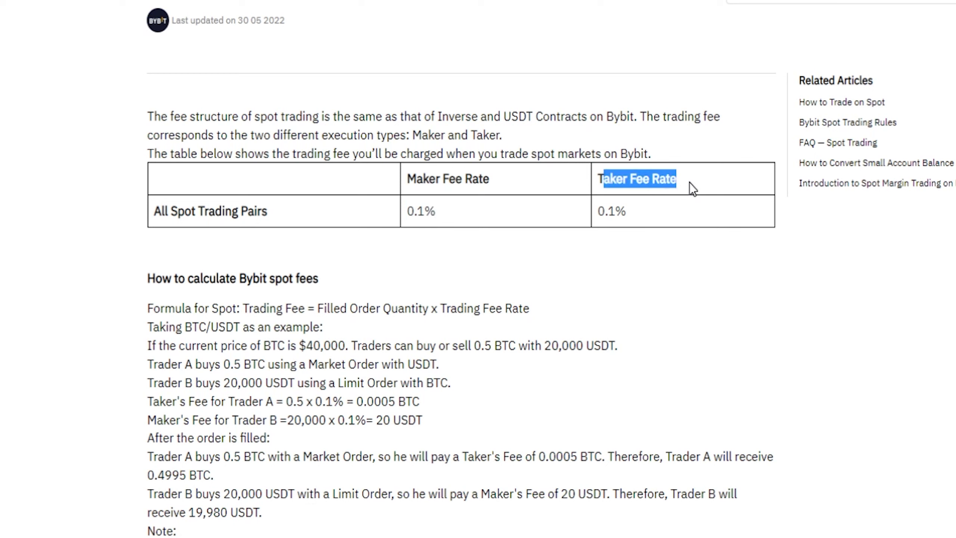
left_click_drag(597, 211, 610, 210)
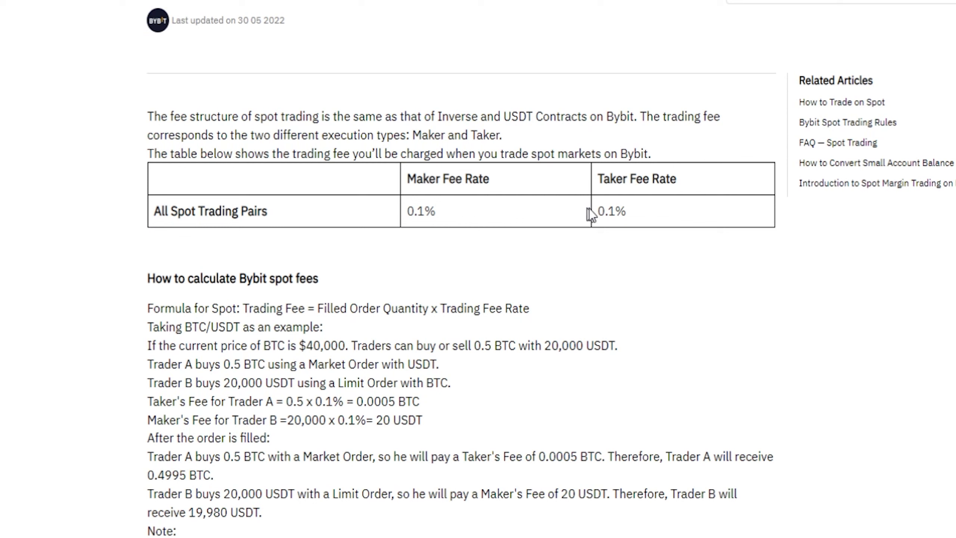
left_click_drag(596, 211, 627, 212)
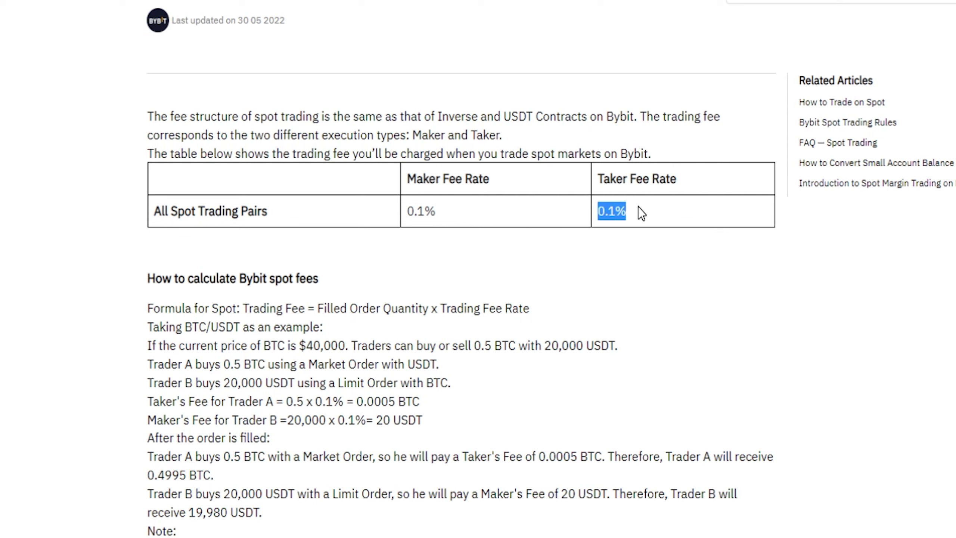
left_click_drag(598, 179, 678, 181)
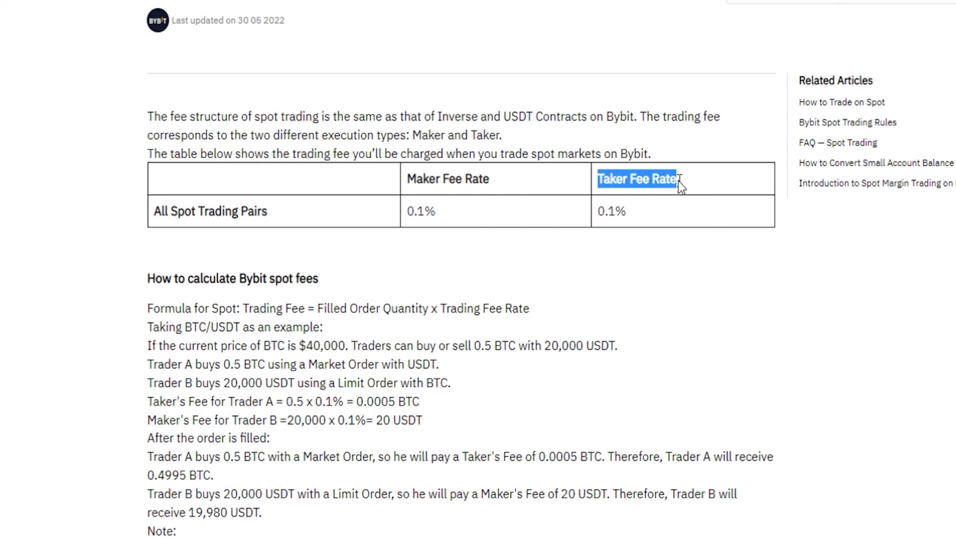
left_click_drag(678, 228, 544, 203)
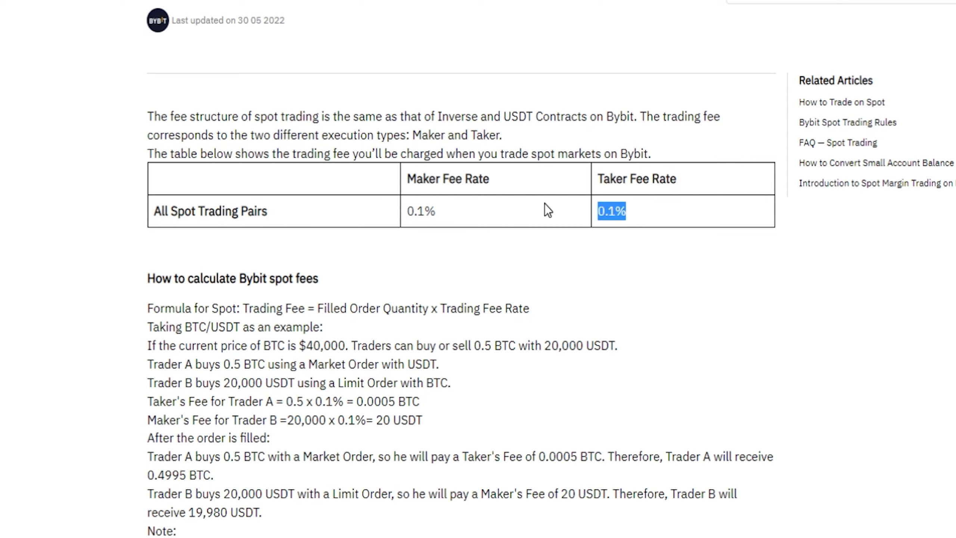